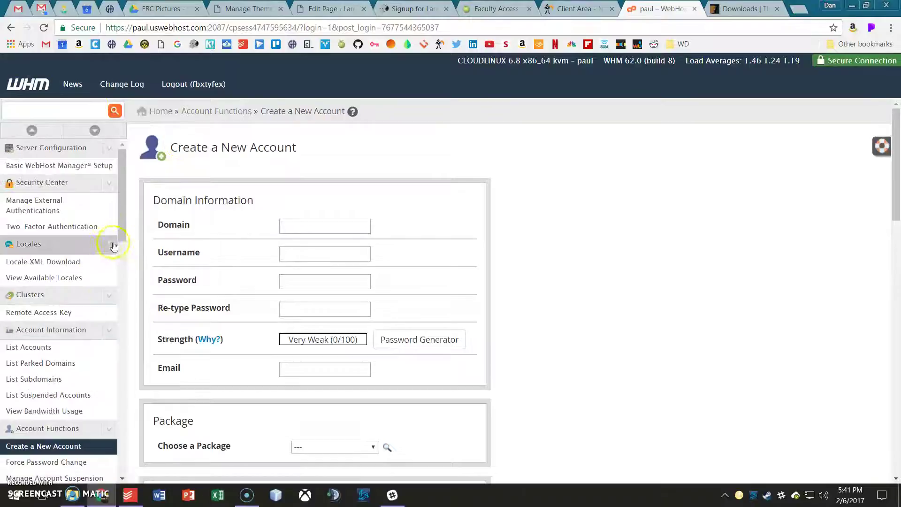
Look over the hosting account functions in WHM and the WordPress site's current home page
scroll(101, 286, "down", 3)
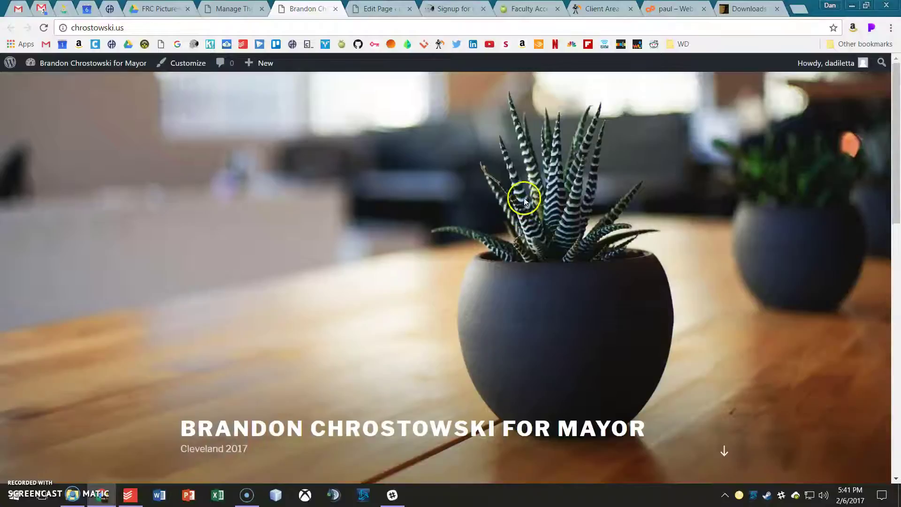
scroll(521, 197, "down", 12)
scroll(514, 303, "up", 6)
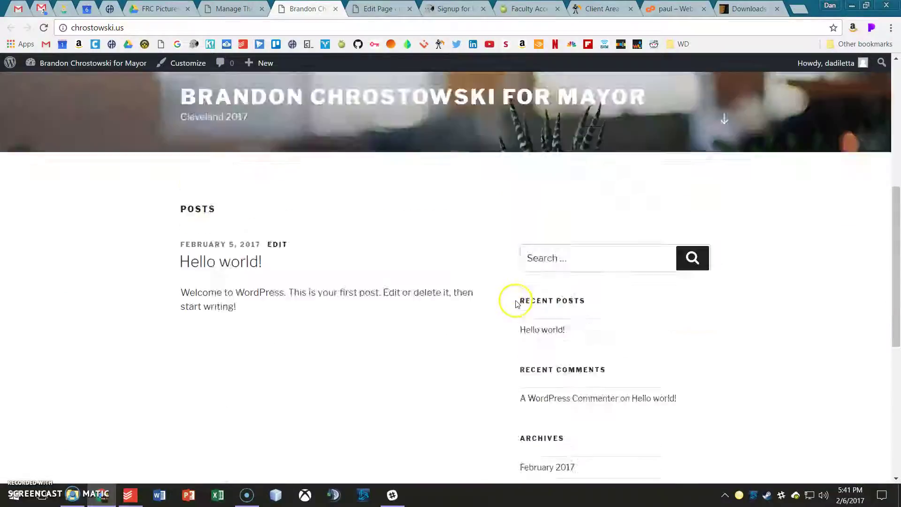
scroll(517, 303, "up", 6)
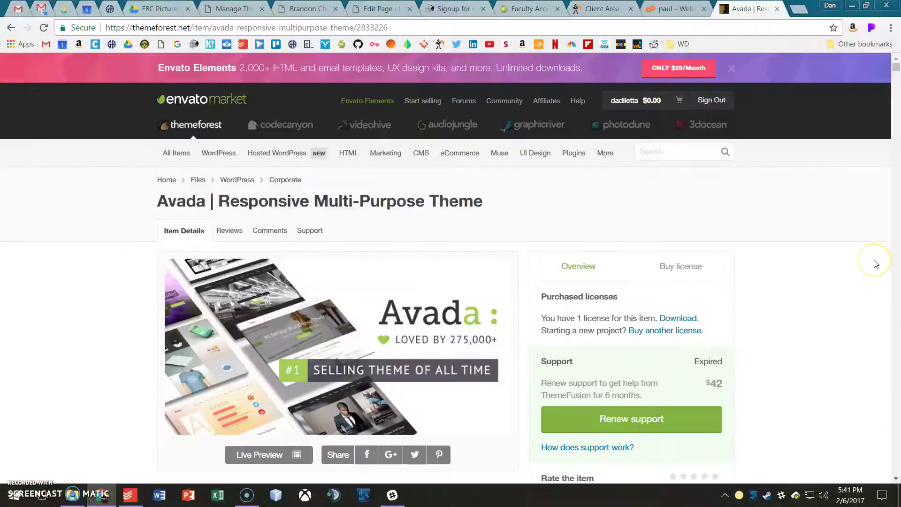
Review the Avada theme's ThemeForest page, checking its support terms, sales, last update, and plugin and WordPress compatibility
scroll(876, 264, "down", 10)
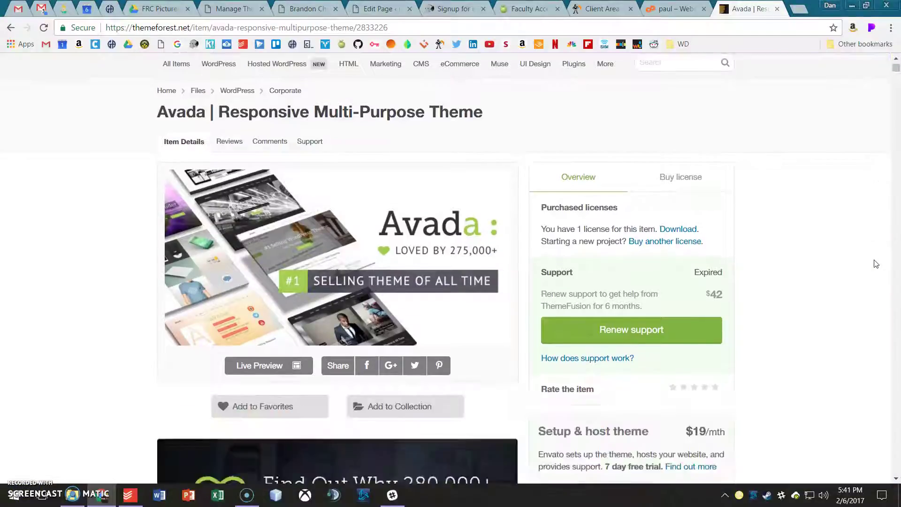
scroll(843, 246, "up", 9)
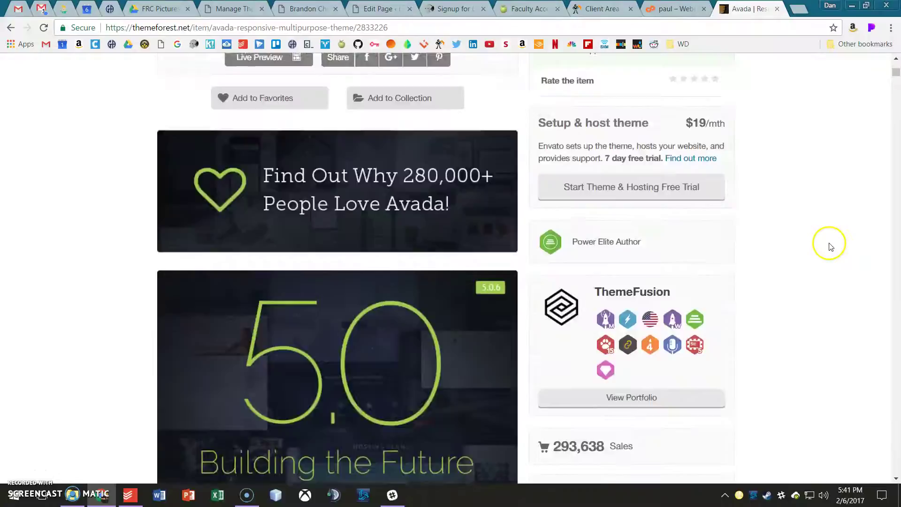
scroll(732, 267, "down", 1)
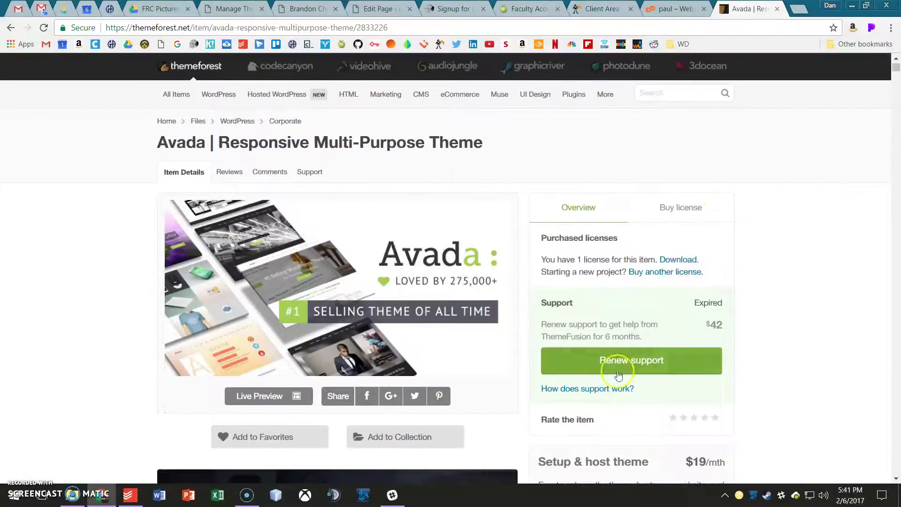
scroll(742, 266, "down", 2)
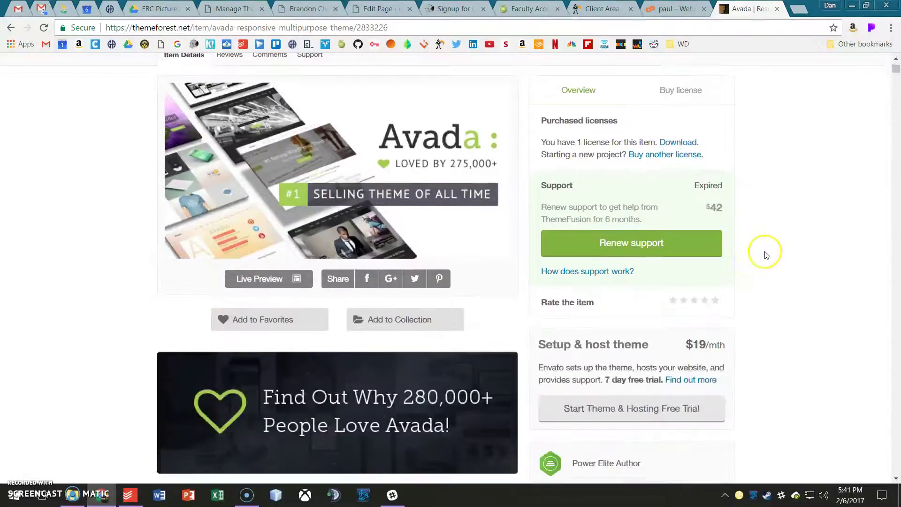
scroll(765, 252, "down", 5)
left_click_drag(555, 374, 622, 374)
scroll(738, 382, "down", 4)
left_click_drag(596, 232, 698, 227)
scroll(729, 238, "down", 4)
left_click_drag(619, 178, 708, 192)
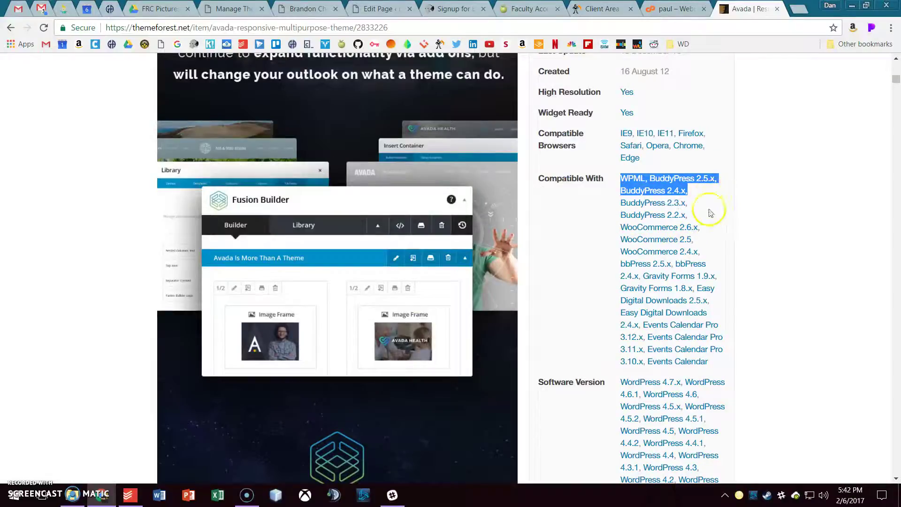
scroll(680, 254, "down", 1)
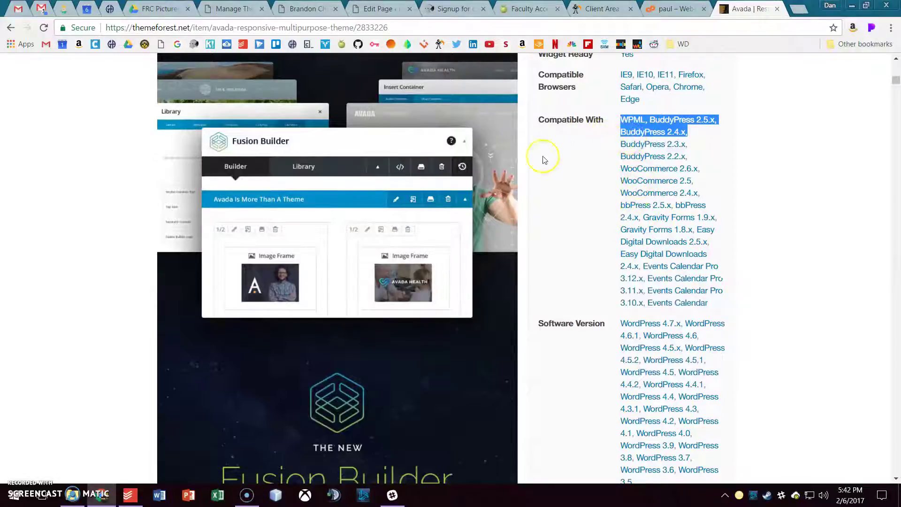
Read through the Fusion Builder and Avada 5.0 feature descriptions on the theme's ThemeForest page
scroll(526, 182, "down", 8)
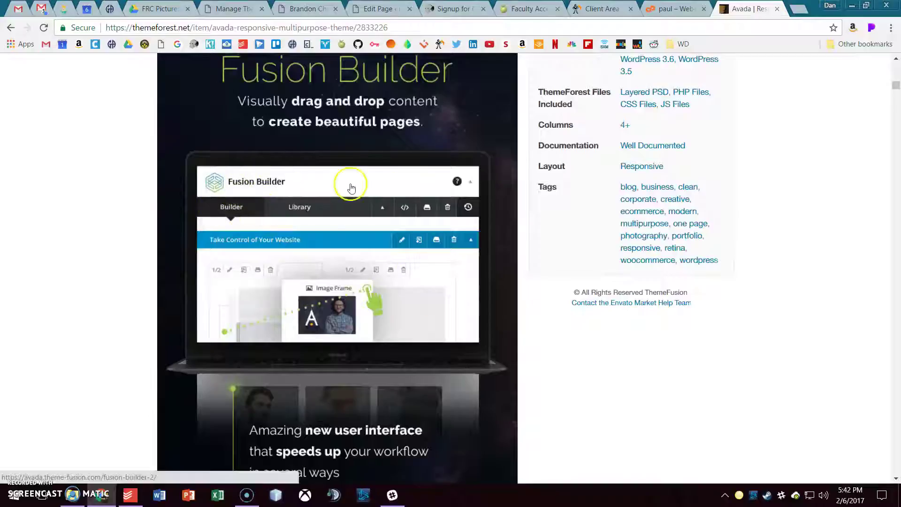
scroll(292, 207, "down", 10)
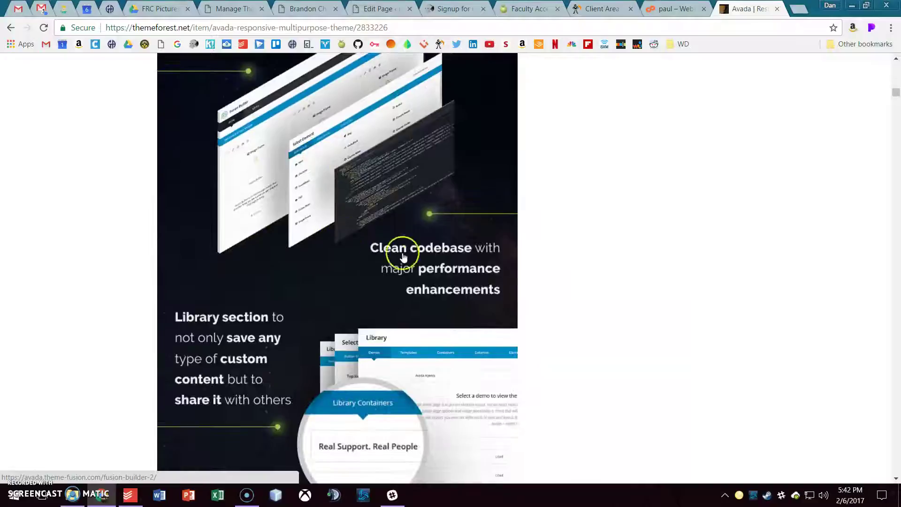
scroll(237, 258, "down", 2)
scroll(402, 254, "down", 3)
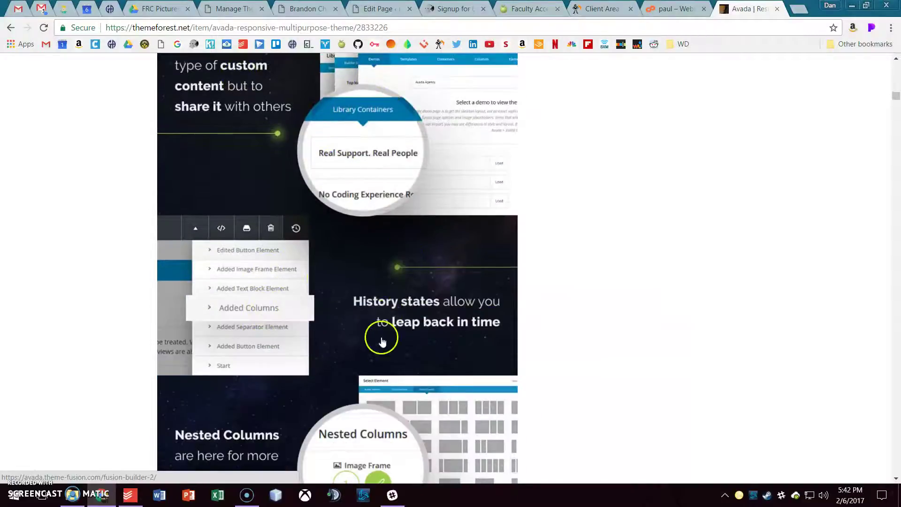
scroll(409, 215, "down", 6)
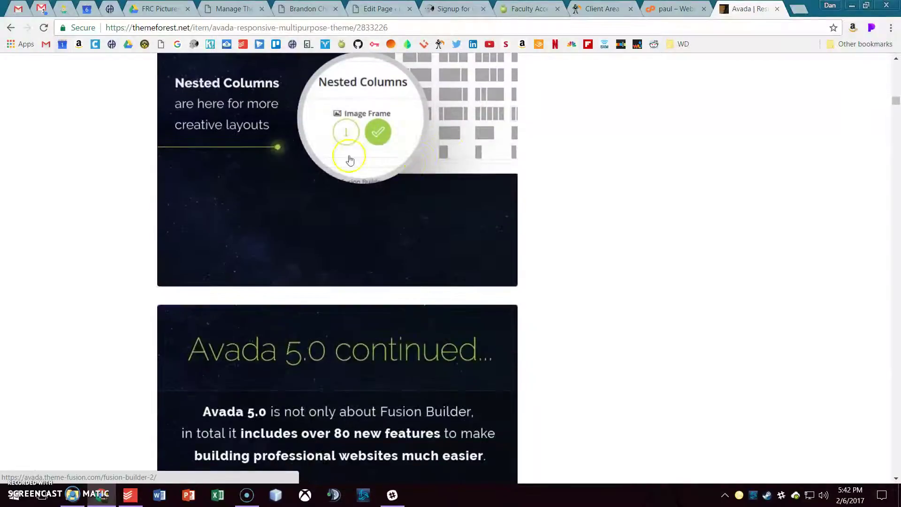
scroll(403, 189, "down", 3)
scroll(404, 189, "down", 3)
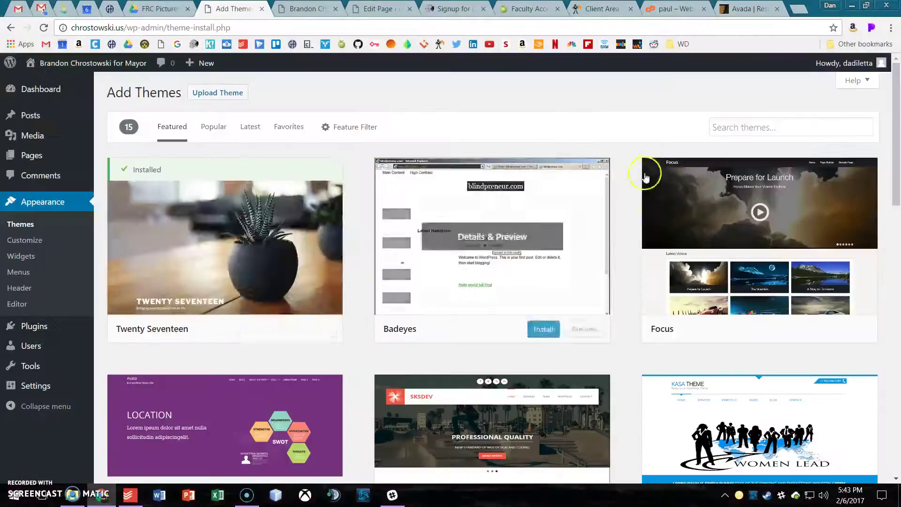
Go to the WordPress dashboard and open the page for adding new themes
left_click(42, 89)
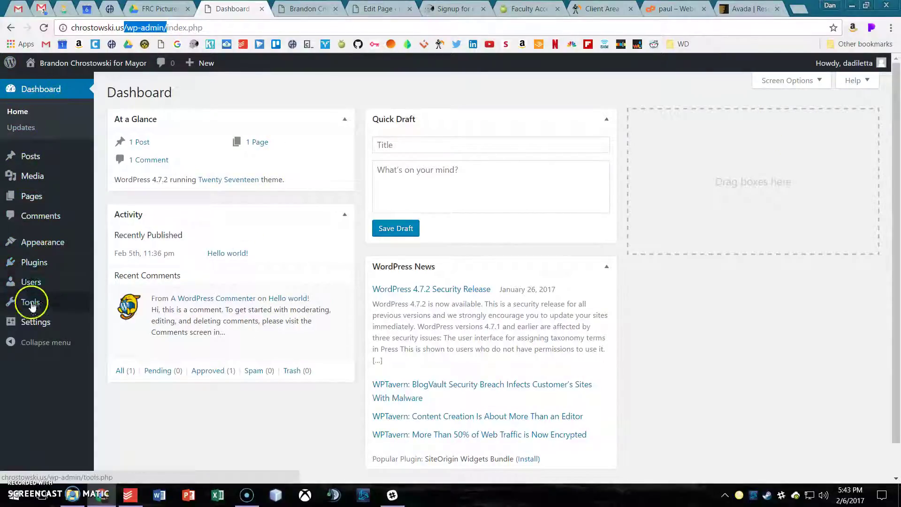
mouse_move(41, 245)
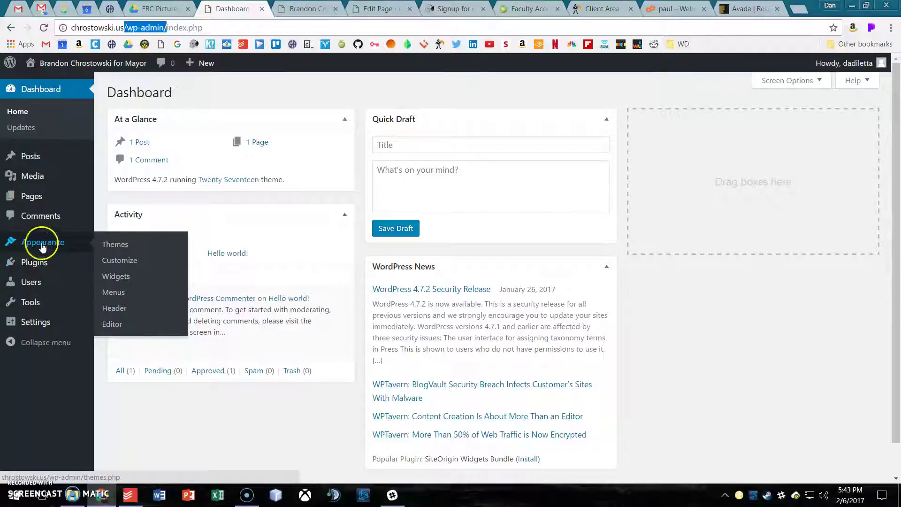
left_click(121, 246)
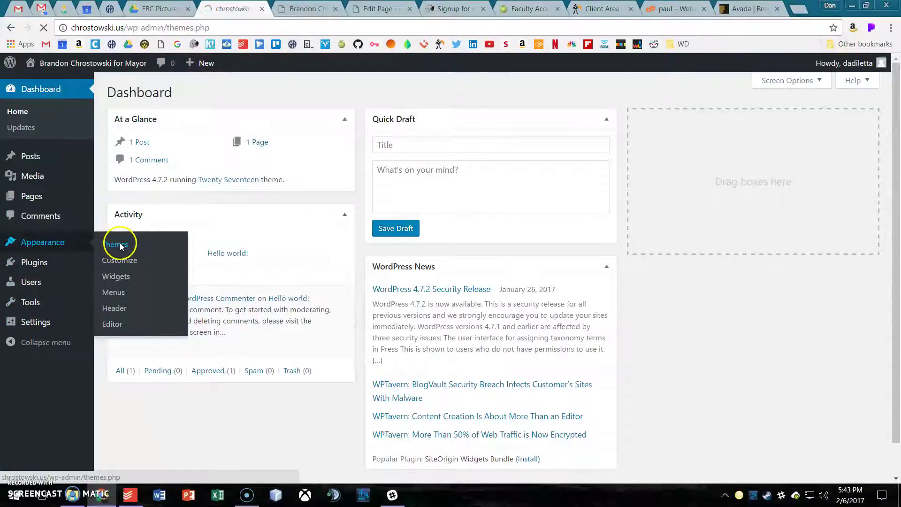
left_click(214, 94)
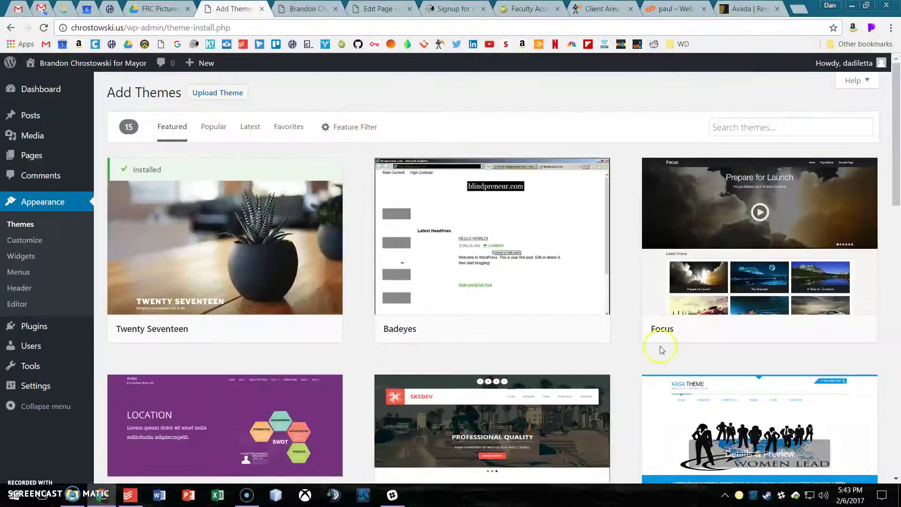
Upload the Avada theme's .zip file from the Desktop, install it and activate it as the site's theme
left_click(206, 93)
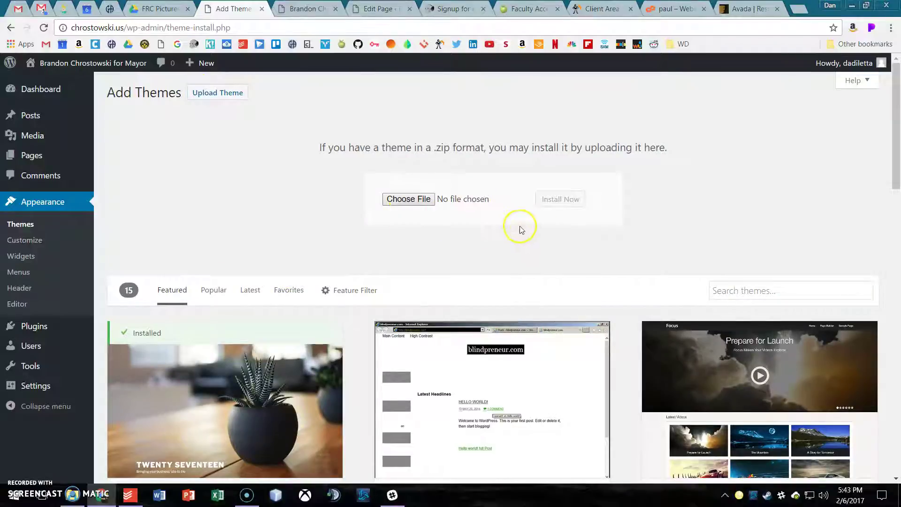
left_click(390, 198)
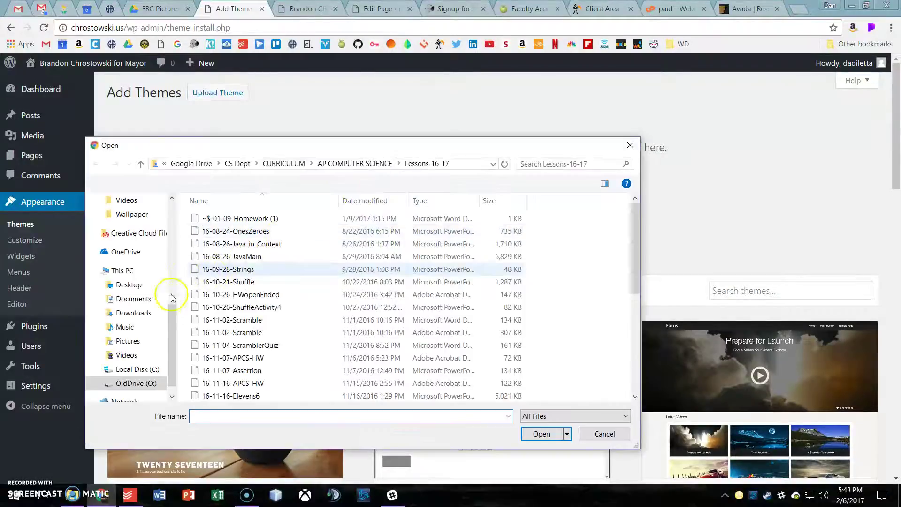
scroll(174, 240, "up", 6)
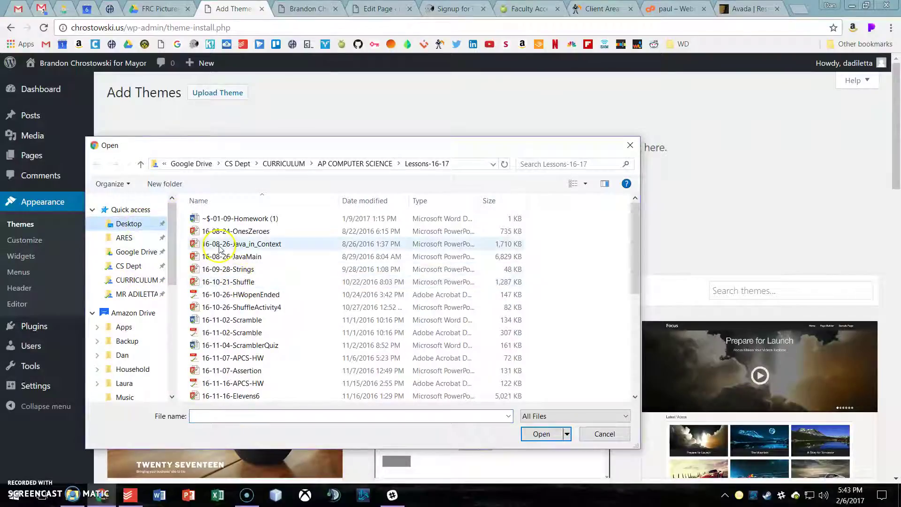
double_click(236, 231)
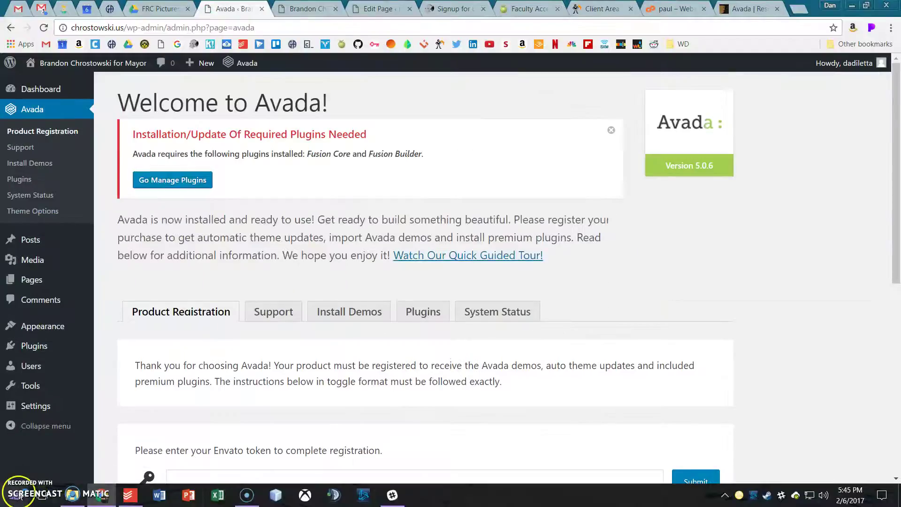
Open the page for adding new plugins and search for "custom css"
left_click(33, 346)
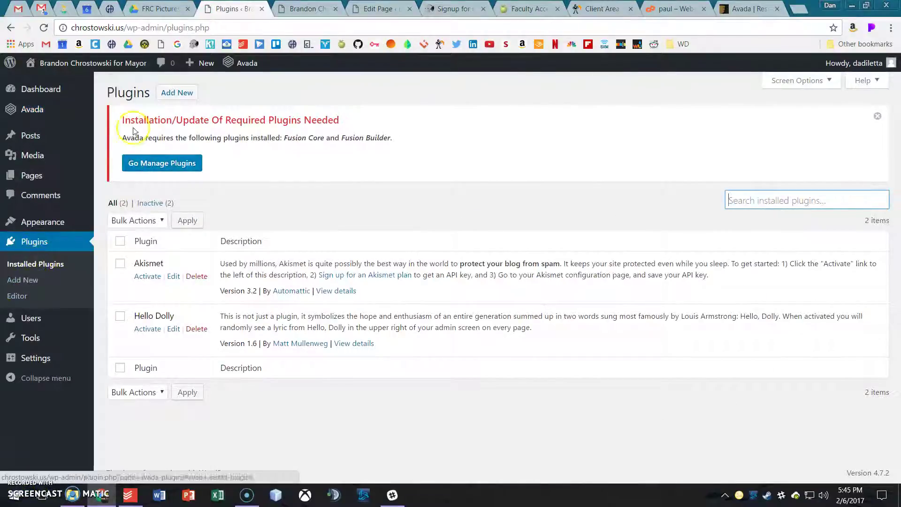
left_click(183, 93)
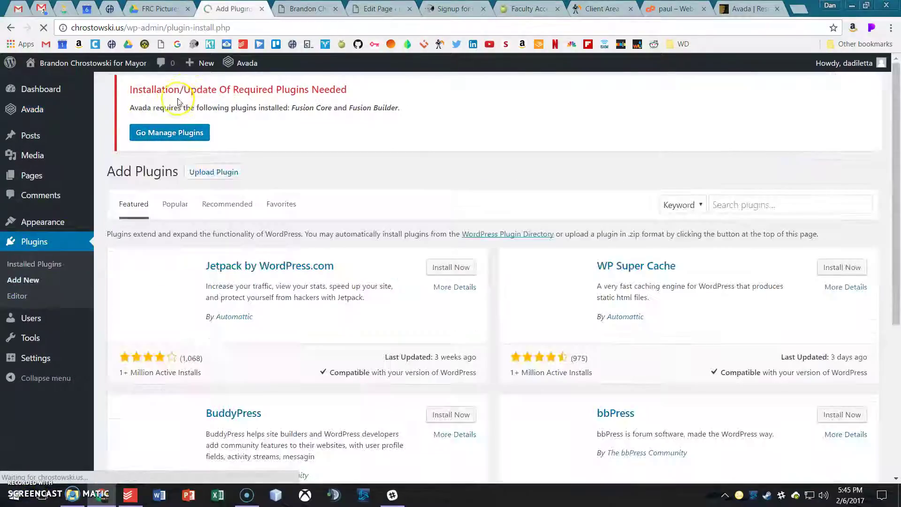
left_click(740, 210)
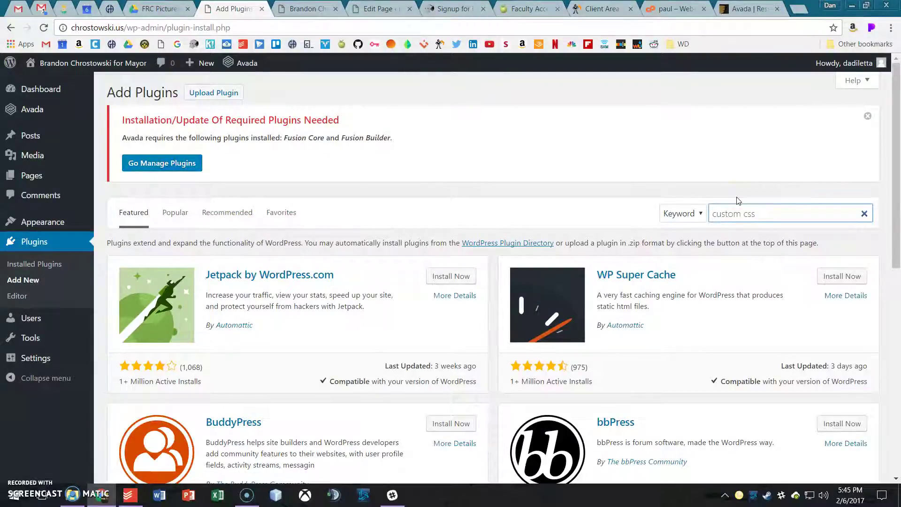
left_click(738, 203)
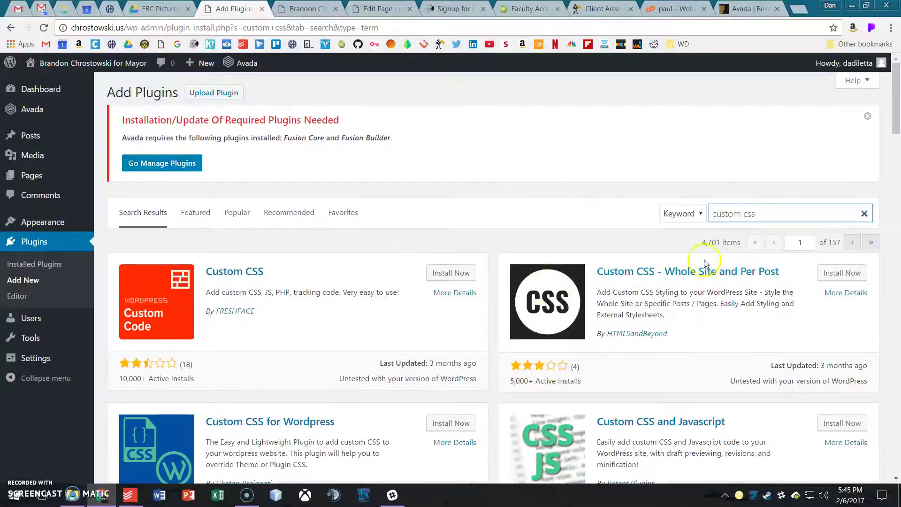
Compare the plugins' ratings, update dates and compatibility, and install and activate Simple Custom CSS and JS
scroll(748, 244, "down", 7)
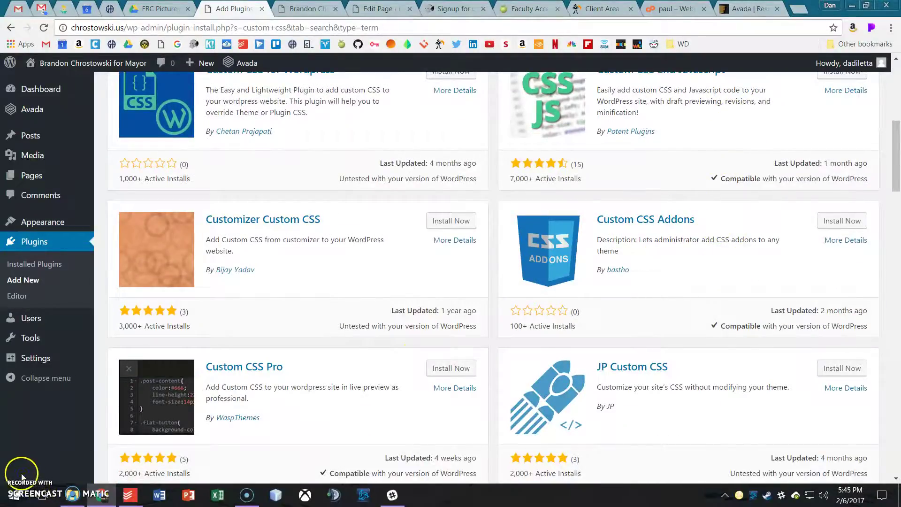
scroll(172, 227, "down", 10)
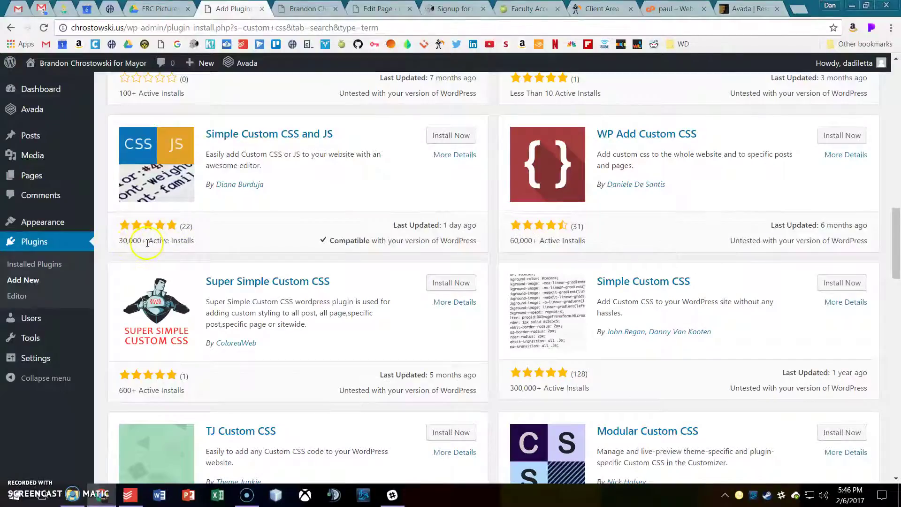
left_click_drag(418, 224, 484, 229)
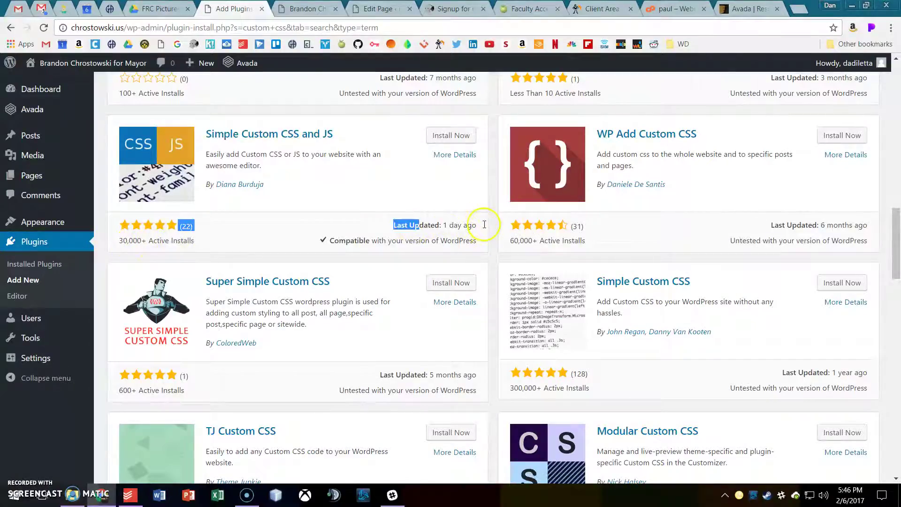
left_click_drag(348, 241, 409, 241)
left_click(453, 136)
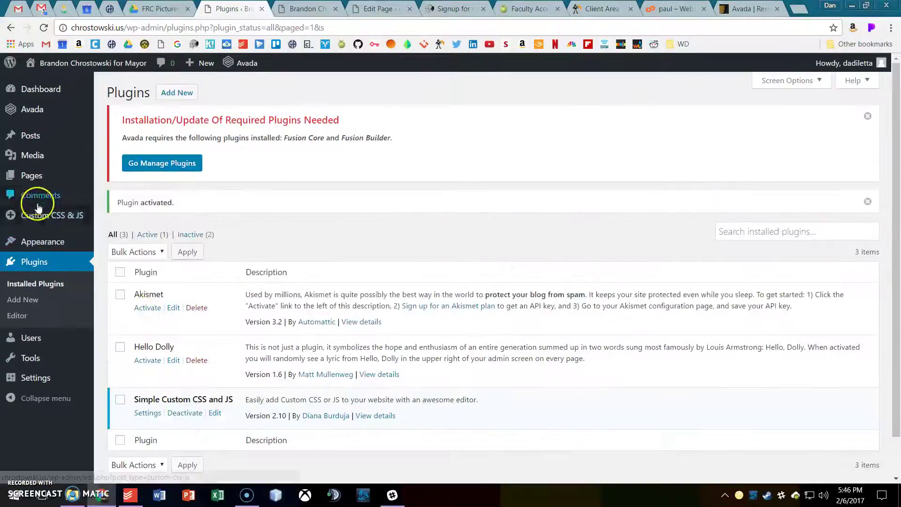
Open the theme editor and examine Avada's Stylesheet (style.css) and its list of template files
mouse_move(37, 214)
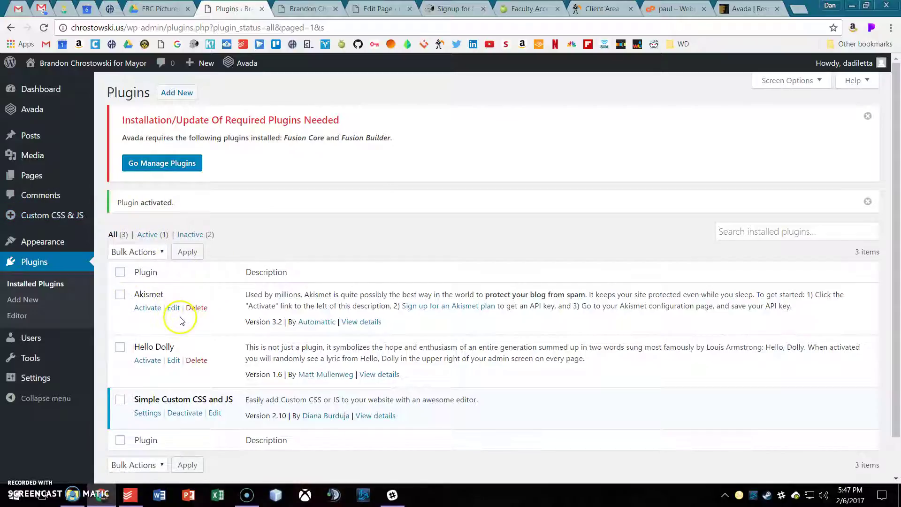
mouse_move(19, 247)
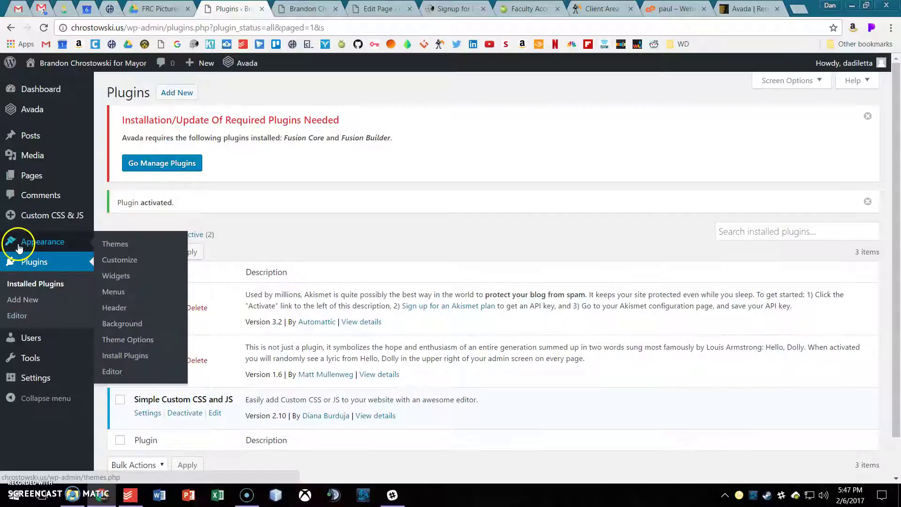
left_click(118, 372)
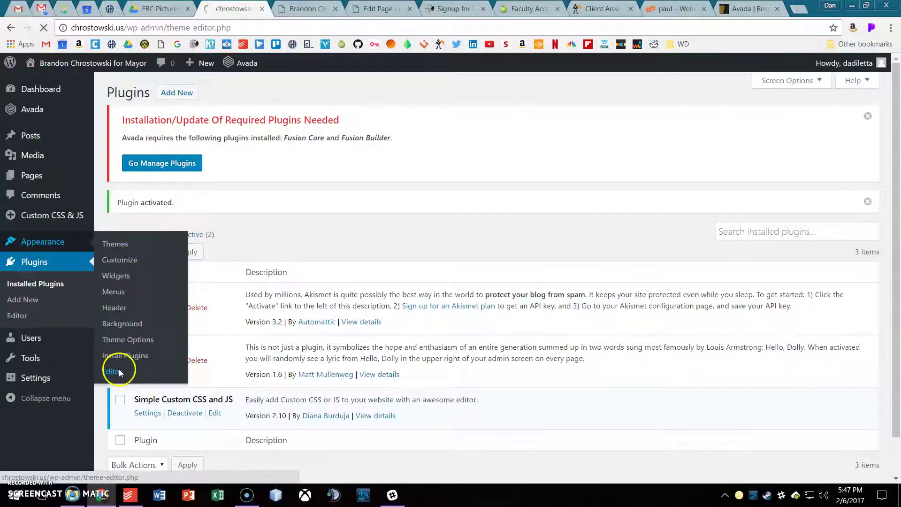
scroll(251, 272, "down", 3)
left_click(196, 222)
scroll(212, 230, "up", 1)
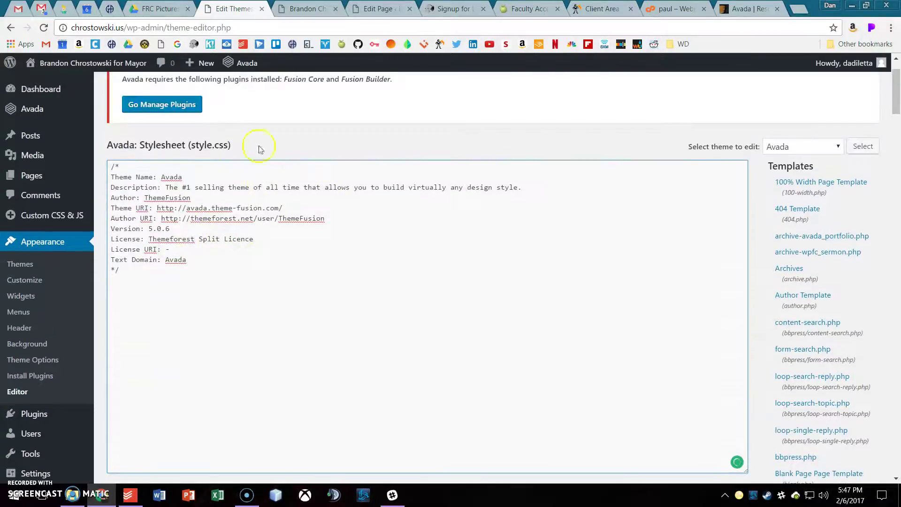
scroll(751, 244, "down", 1)
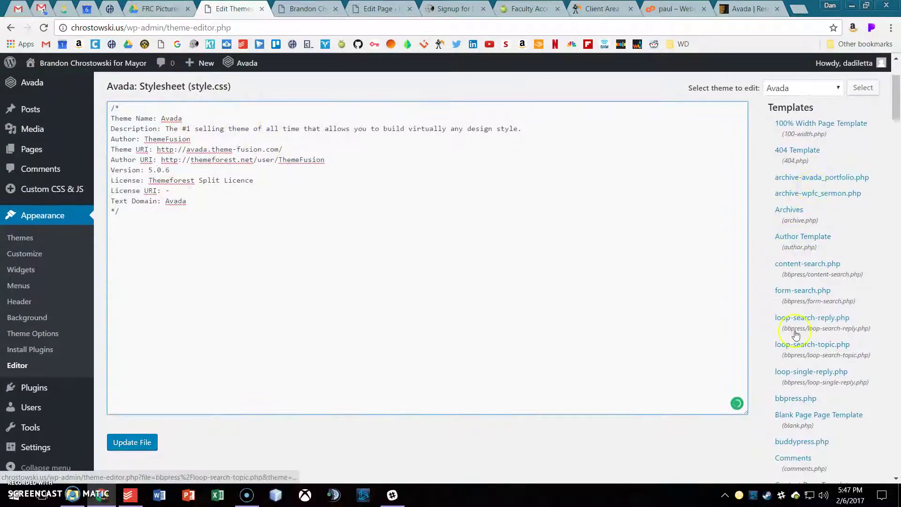
Check which themes can be selected for editing and look over Avada's stylesheet and template list
left_click(824, 87)
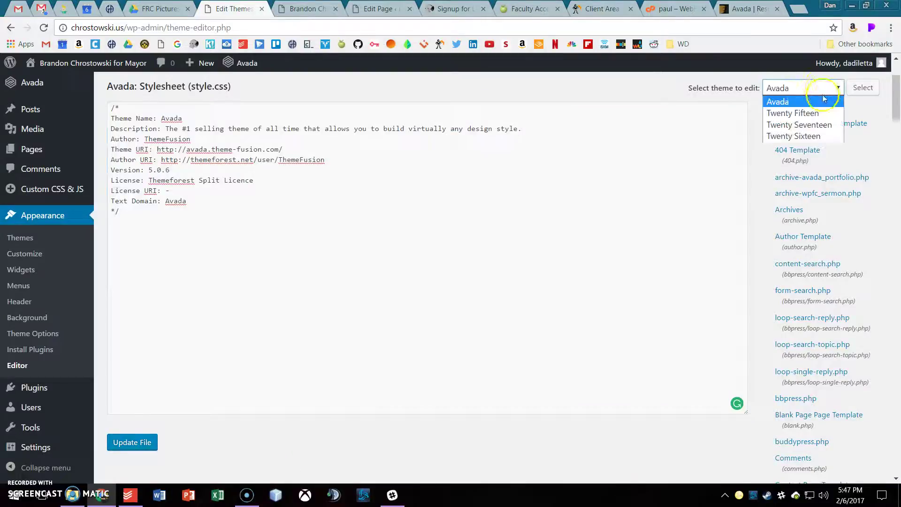
left_click(710, 89)
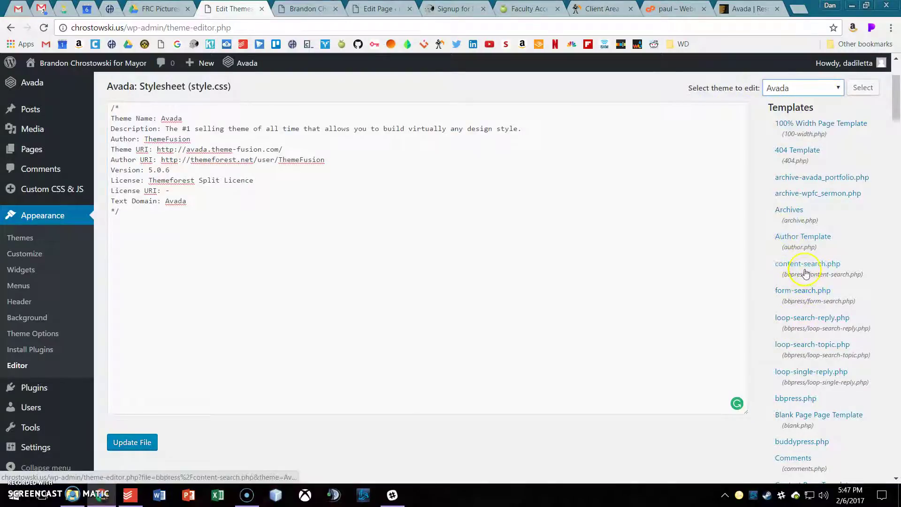
left_click(382, 282)
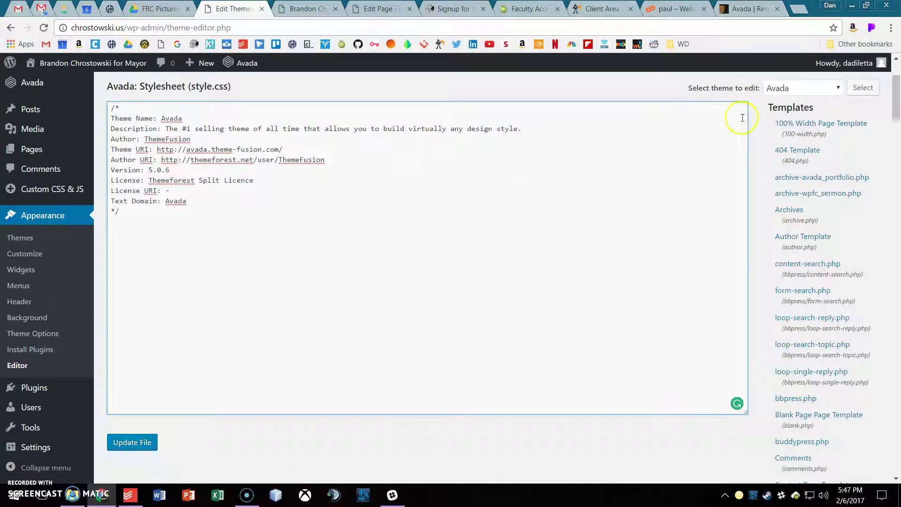
scroll(798, 282, "down", 4)
scroll(748, 302, "up", 5)
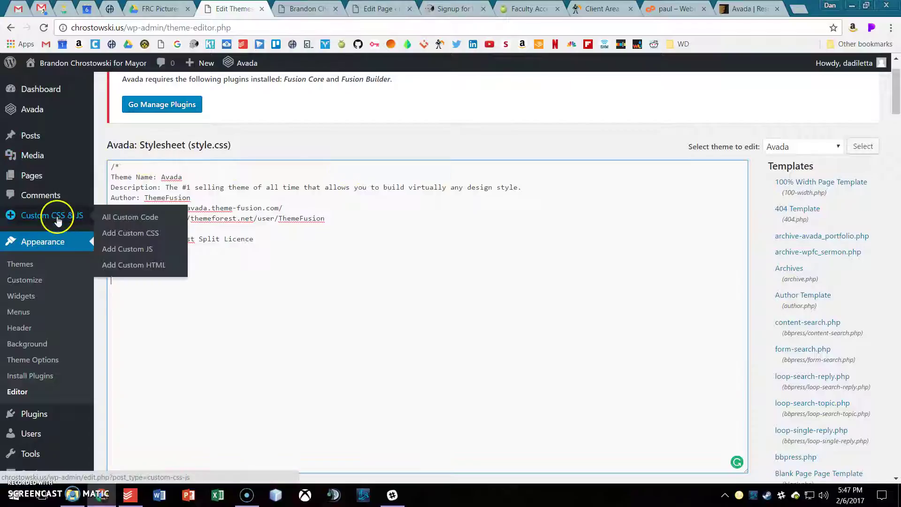
scroll(300, 233, "up", 2)
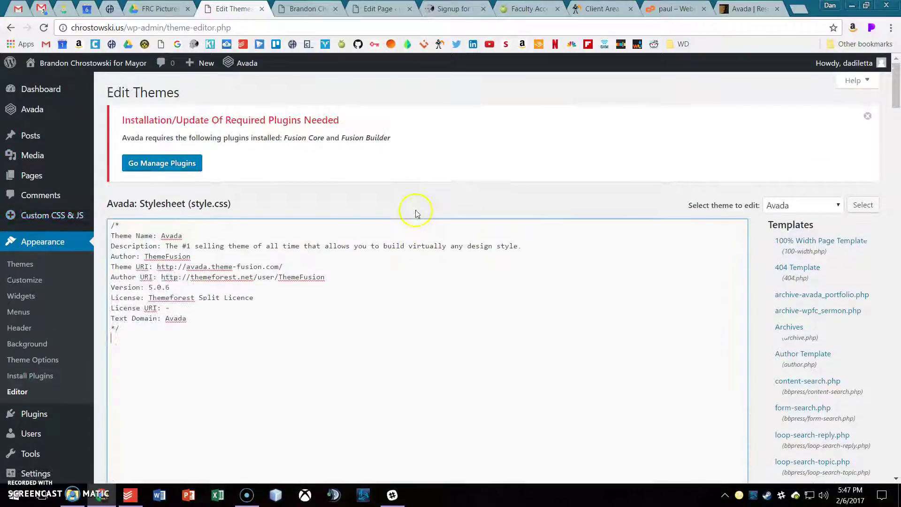
Open the plugin management page from Avada's required-plugins notice and look through the plugins offered for installation
left_click_drag(121, 118, 251, 155)
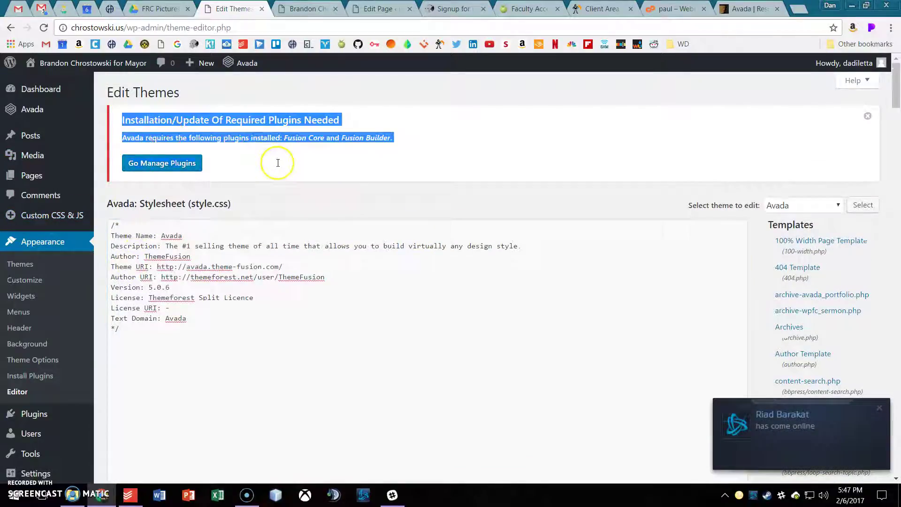
left_click(183, 164)
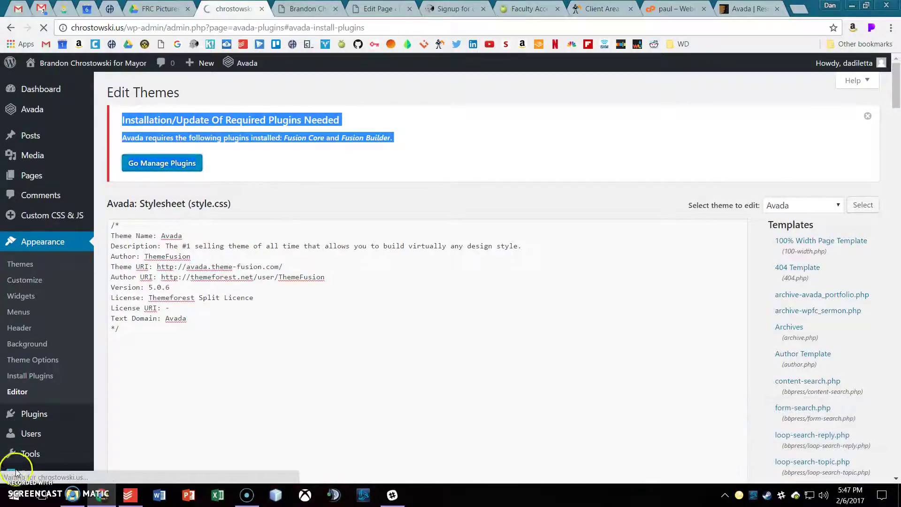
scroll(444, 281, "down", 6)
scroll(423, 295, "down", 3)
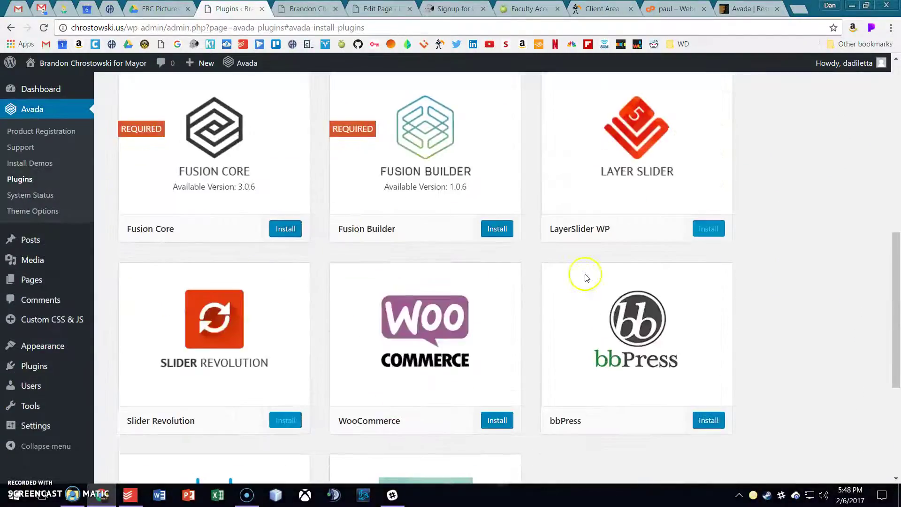
scroll(652, 232, "down", 4)
scroll(500, 299, "up", 5)
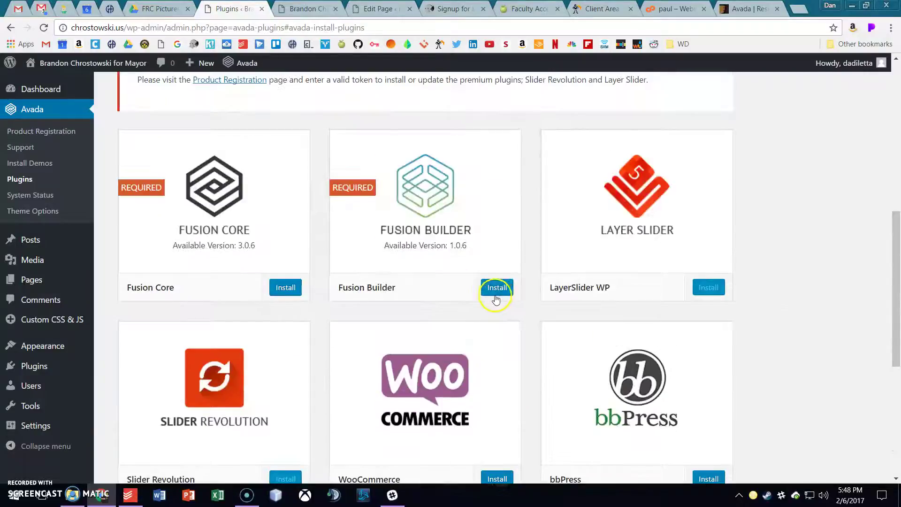
scroll(423, 284, "down", 1)
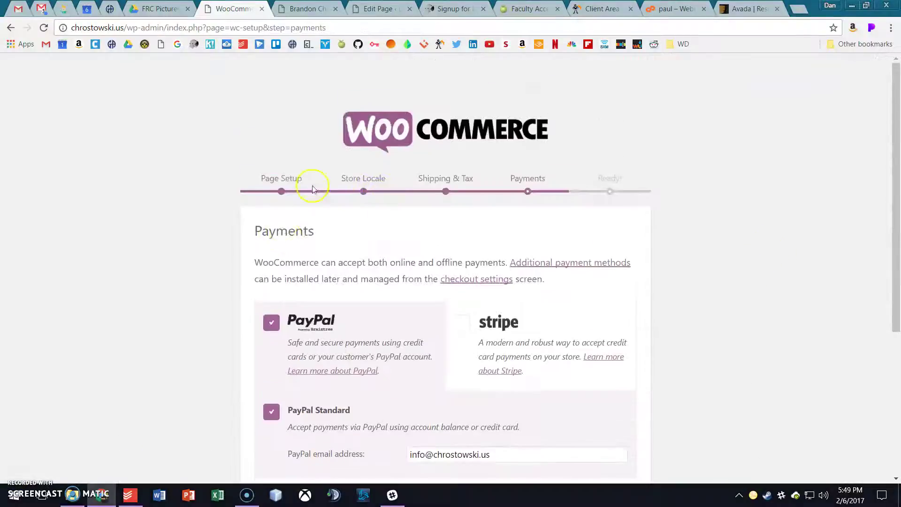
Examine the payment options on the Payments page of the WooCommerce setup wizard
scroll(422, 281, "down", 3)
scroll(437, 264, "up", 3)
scroll(431, 261, "down", 1)
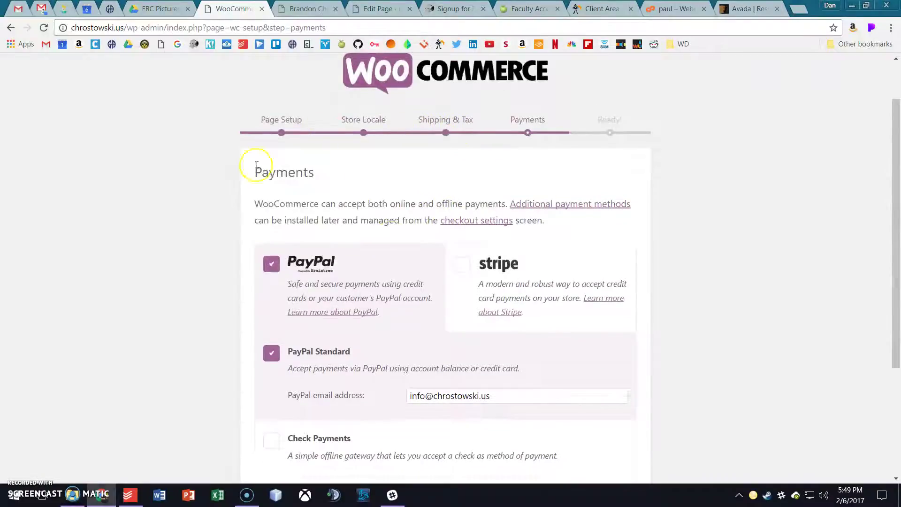
scroll(330, 298, "down", 1)
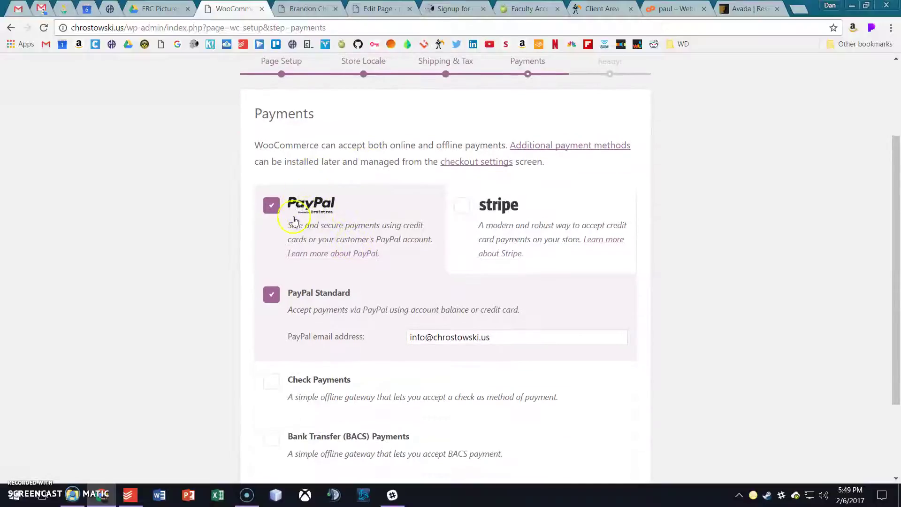
scroll(477, 304, "down", 2)
scroll(458, 277, "up", 1)
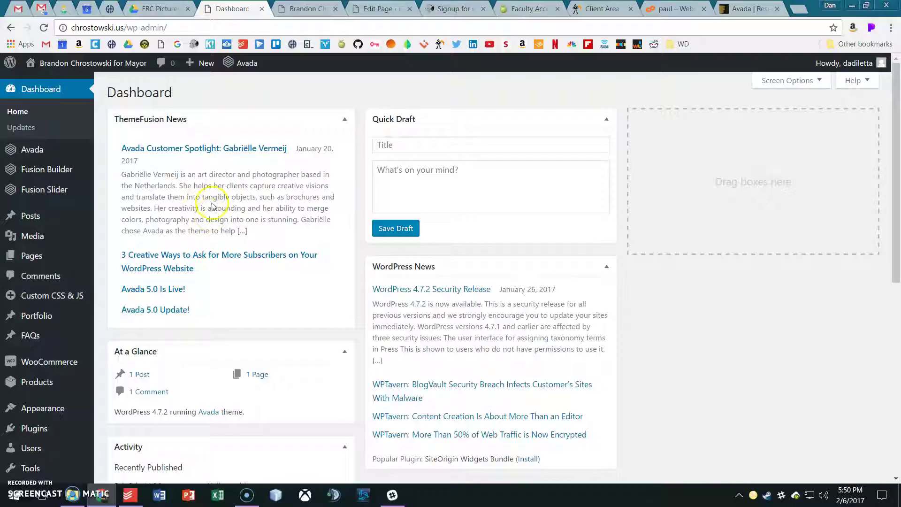
Open Avada's Plugins page from the dashboard and review which bundled plugins are active
mouse_move(29, 151)
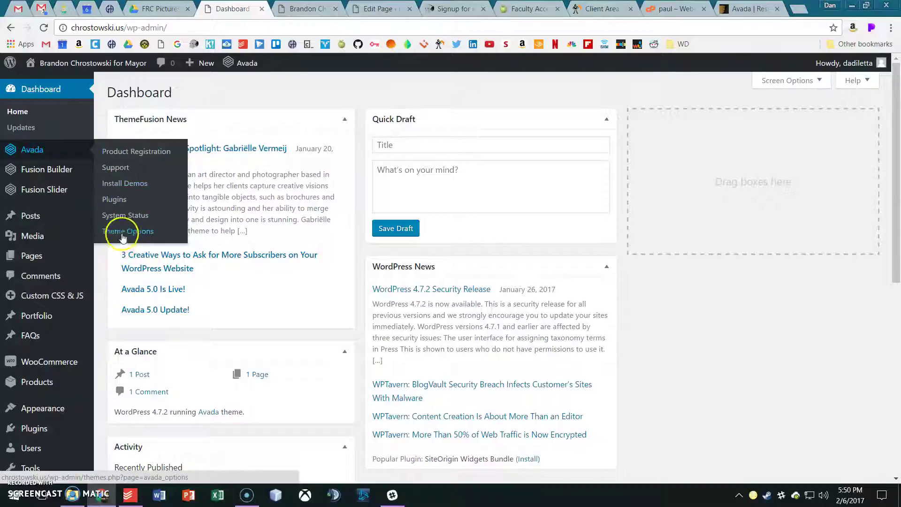
left_click(108, 199)
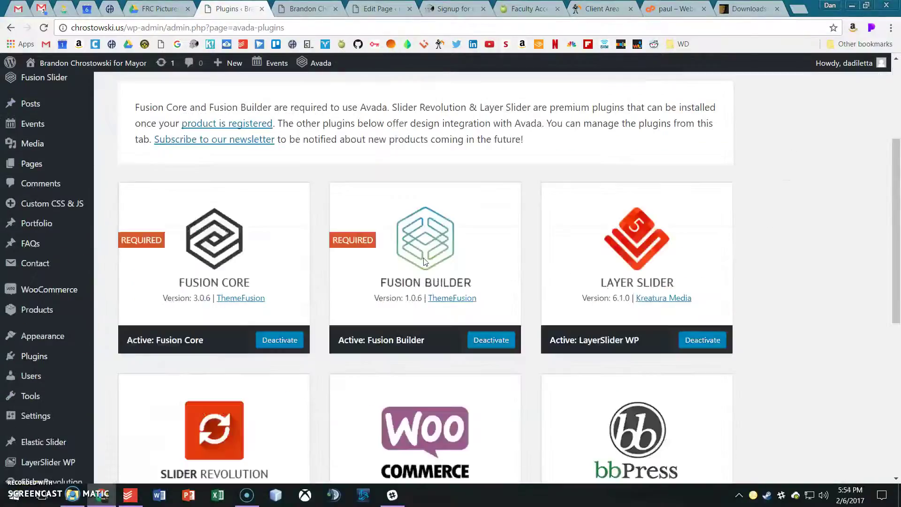
scroll(263, 226, "down", 5)
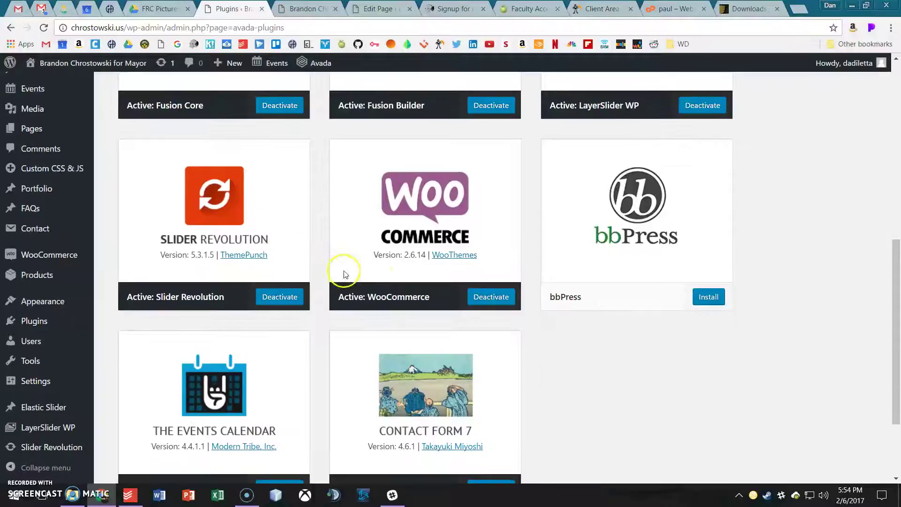
scroll(651, 215, "down", 1)
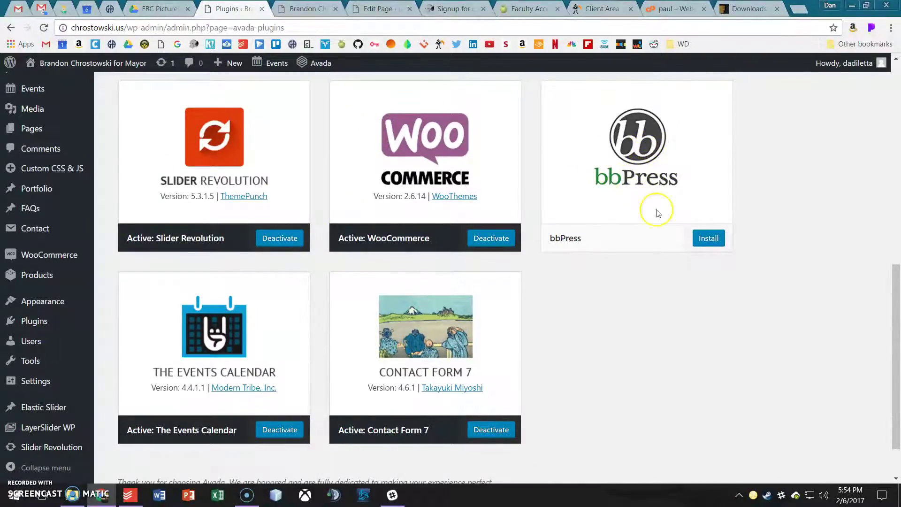
scroll(623, 202, "up", 4)
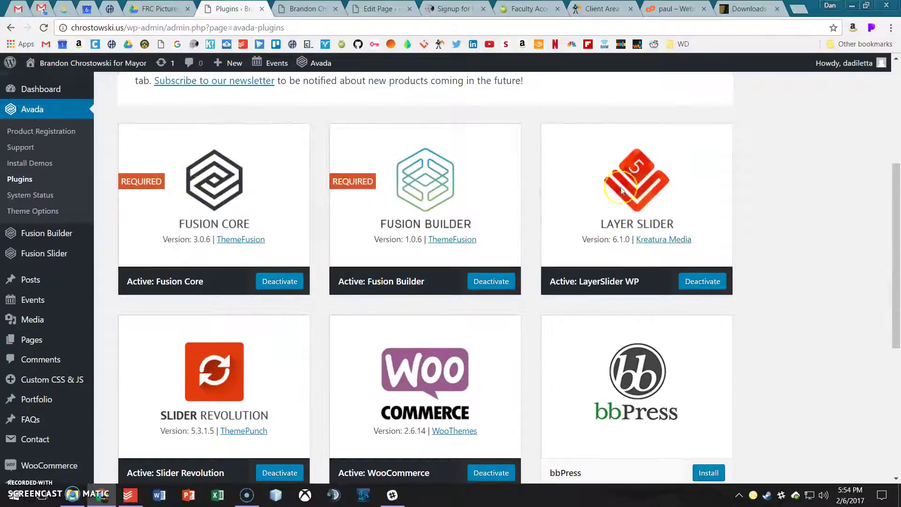
scroll(215, 224, "down", 1)
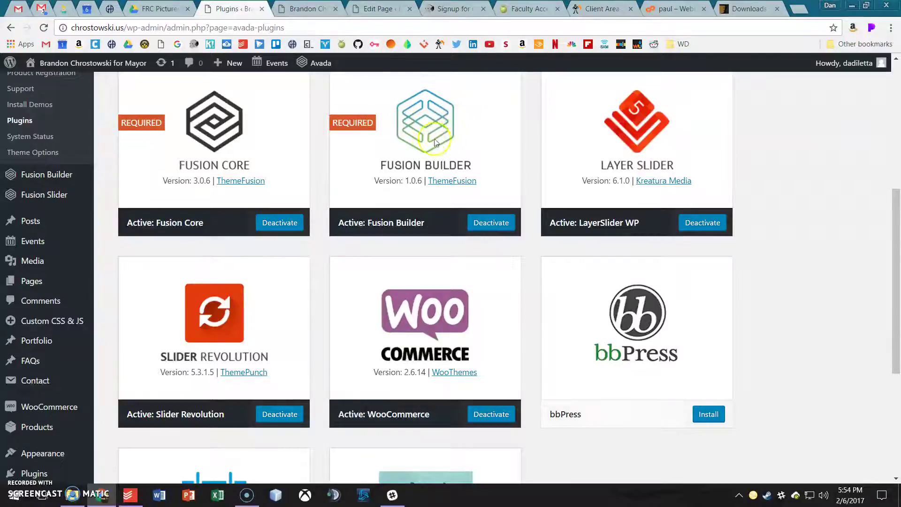
scroll(436, 142, "up", 1)
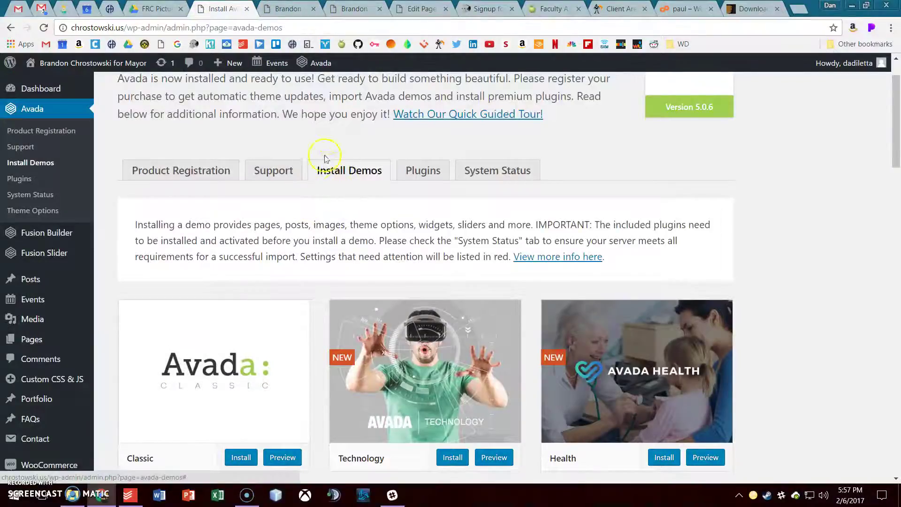
Install Avada's Resume demo, accepting the import warning, and reload the site's front page
scroll(353, 190, "down", 6)
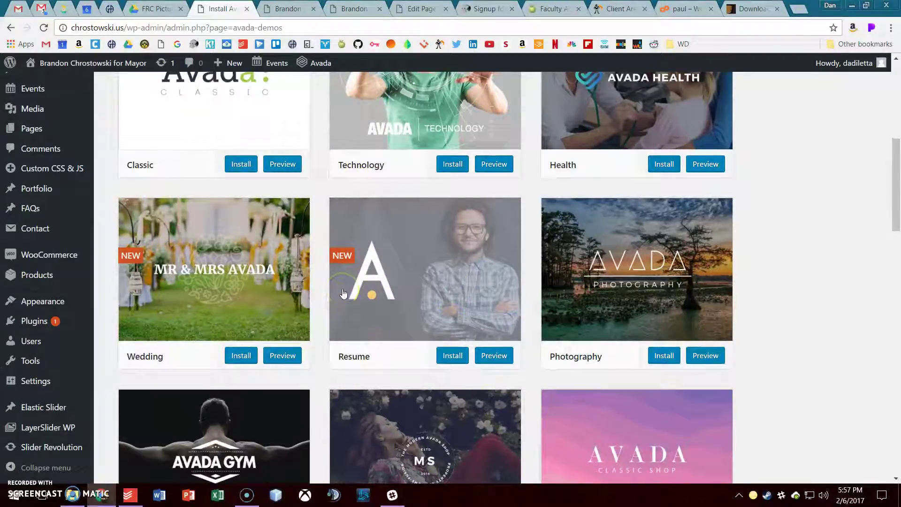
left_click(452, 356)
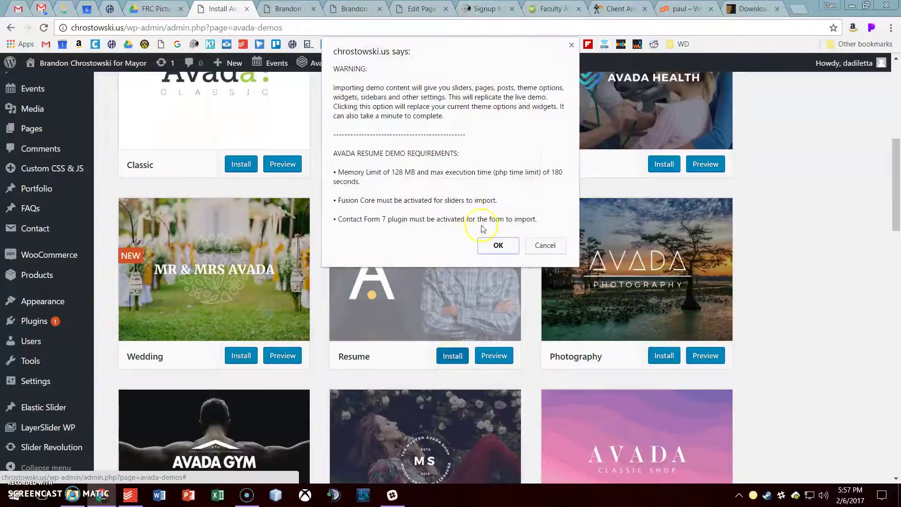
left_click(494, 244)
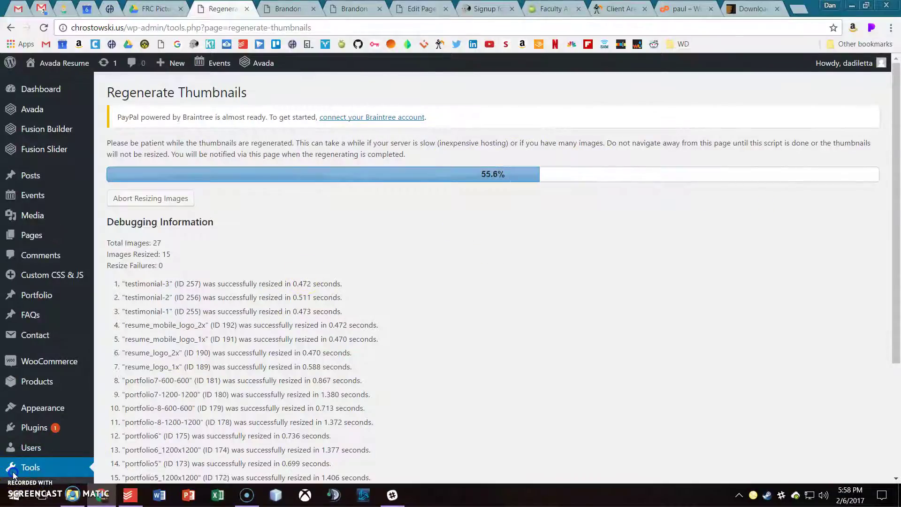
left_click(288, 9)
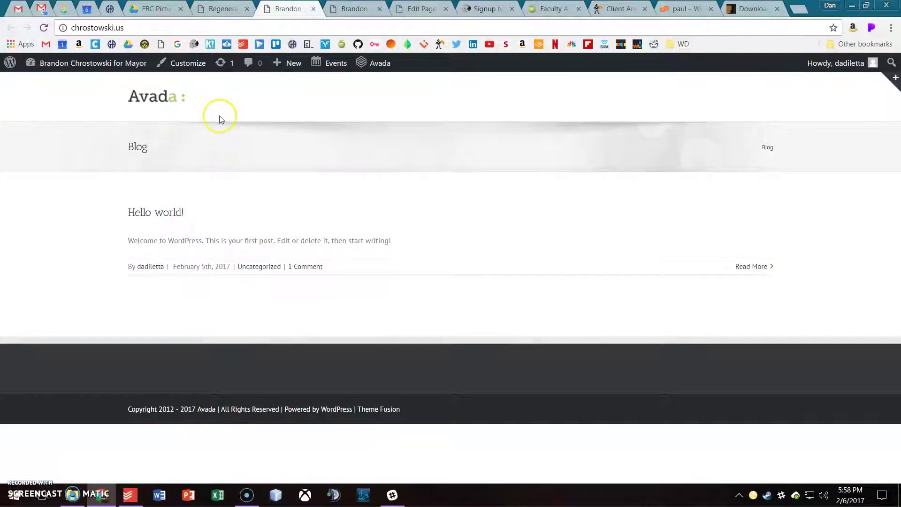
left_click(45, 29)
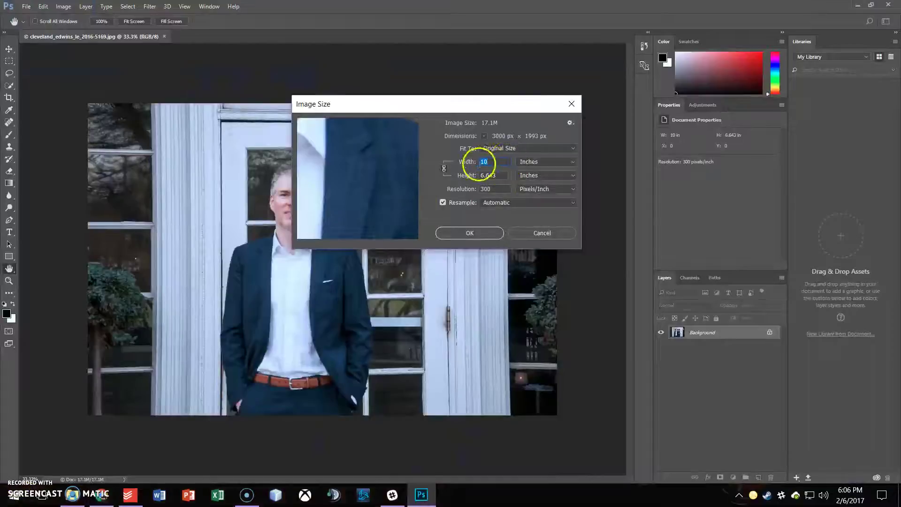
In Photoshop's Image Size settings, switch the photo's dimension units to pixels and enter 10920 as the width
left_click(541, 163)
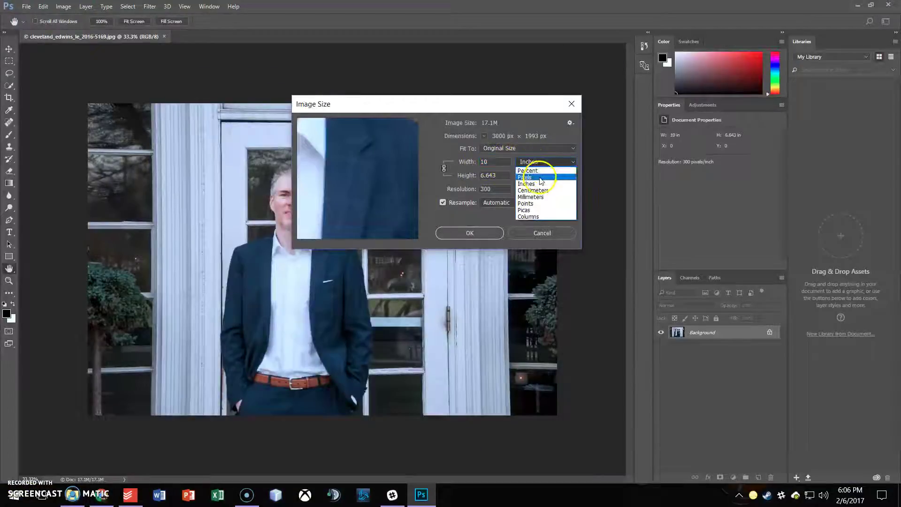
left_click(526, 177)
double_click(502, 162)
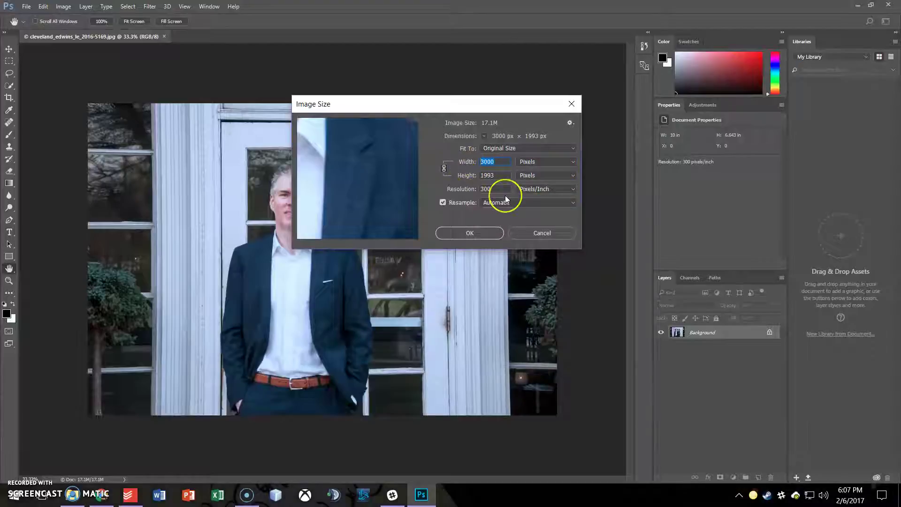
type("10920")
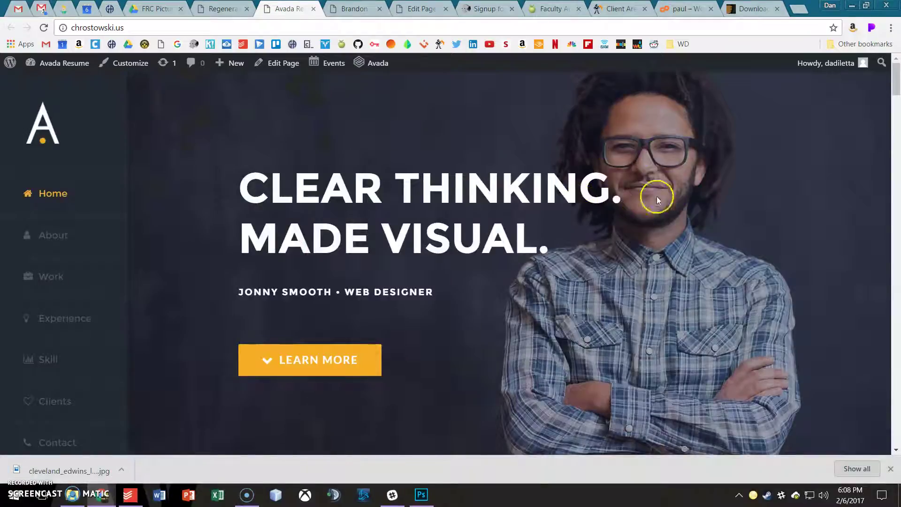
In Chrome, open the site's Home page for editing and look through its Fusion Builder layout
left_click(280, 65)
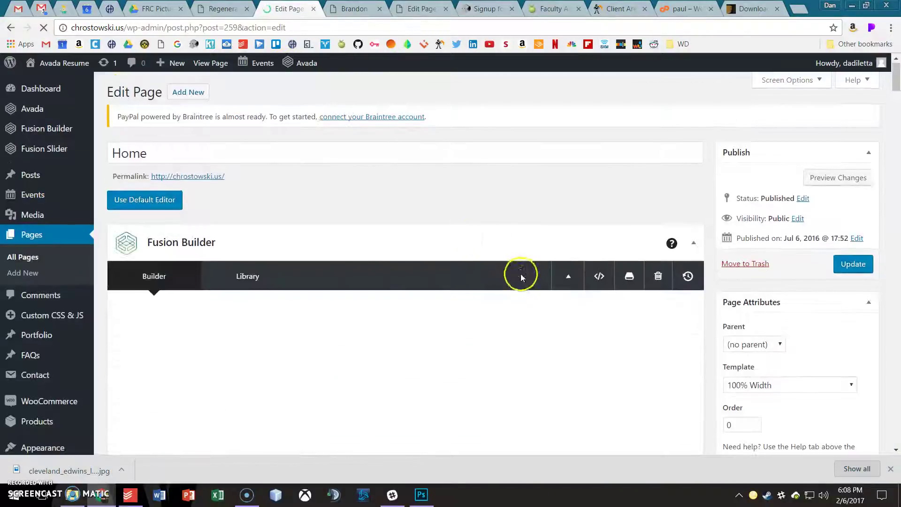
scroll(489, 197, "down", 1)
scroll(491, 210, "down", 2)
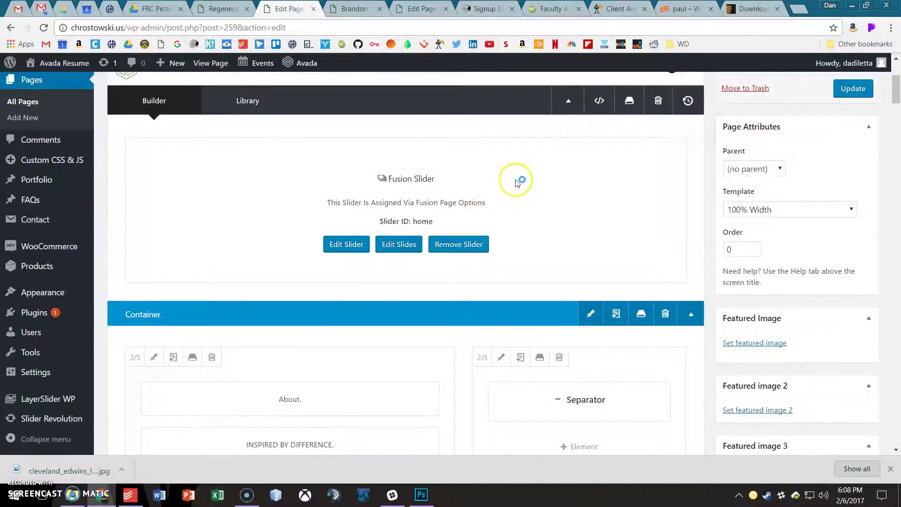
scroll(399, 220, "down", 2)
scroll(432, 225, "up", 4)
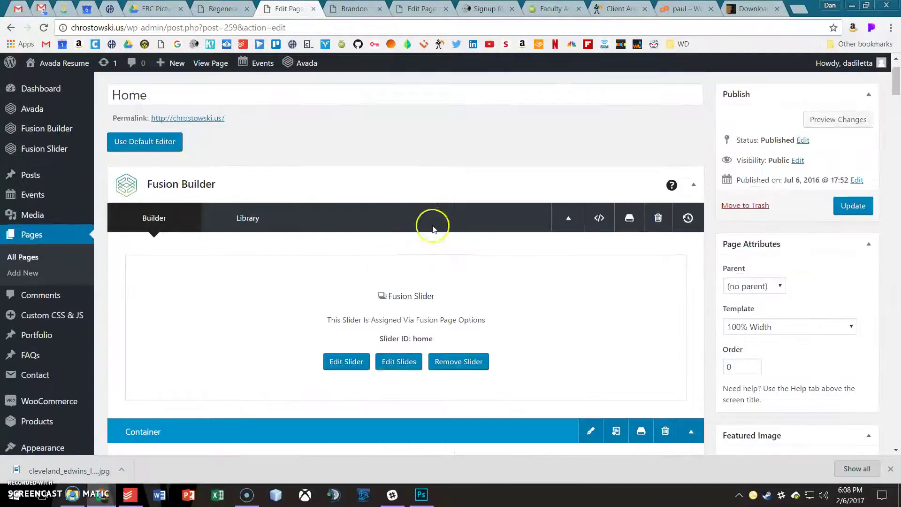
scroll(433, 234, "down", 4)
scroll(429, 240, "up", 4)
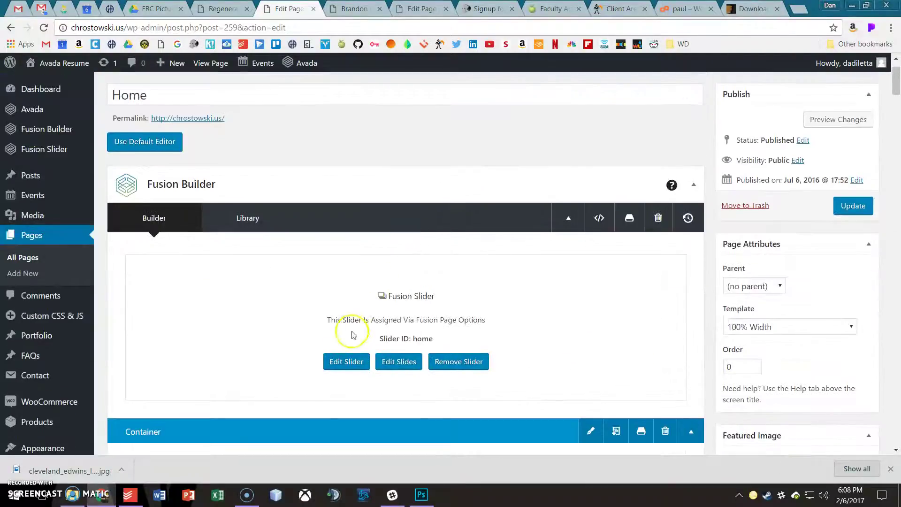
Open the Home page's Fusion Slider for editing and examine its size, animation and speed settings
left_click(349, 362)
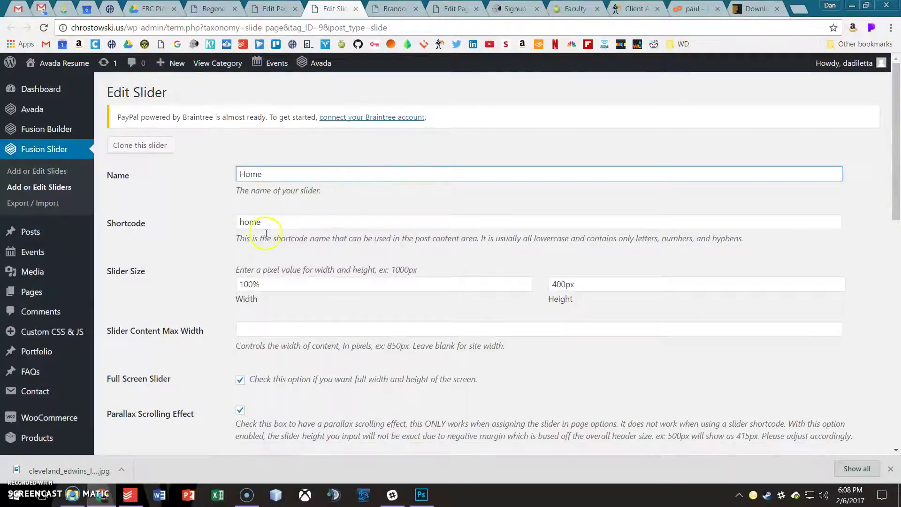
scroll(391, 205, "down", 9)
scroll(391, 205, "down", 5)
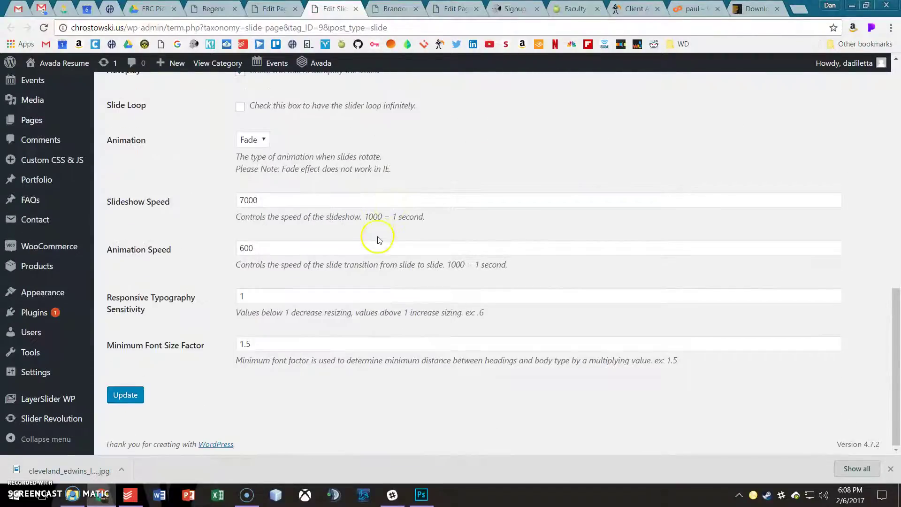
scroll(379, 240, "up", 14)
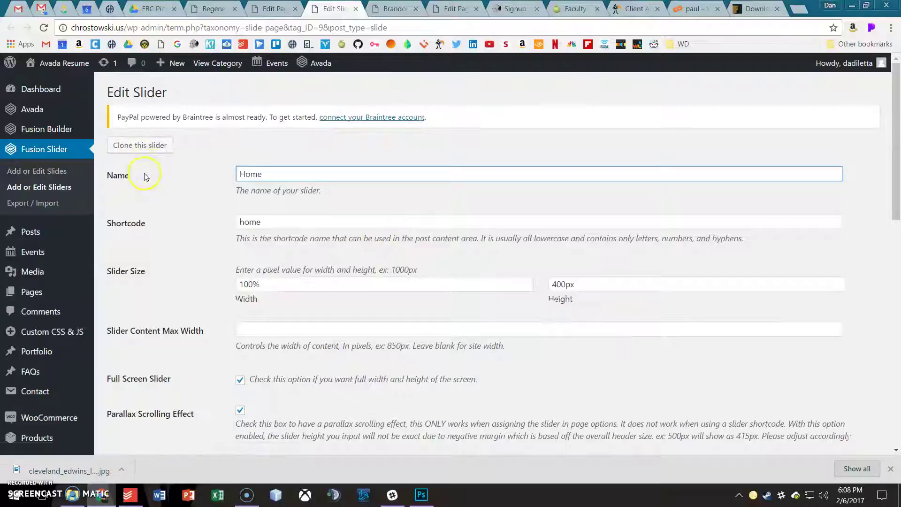
Open the Home slide in the Fusion Slides list for editing and remove its existing featured image
left_click(55, 173)
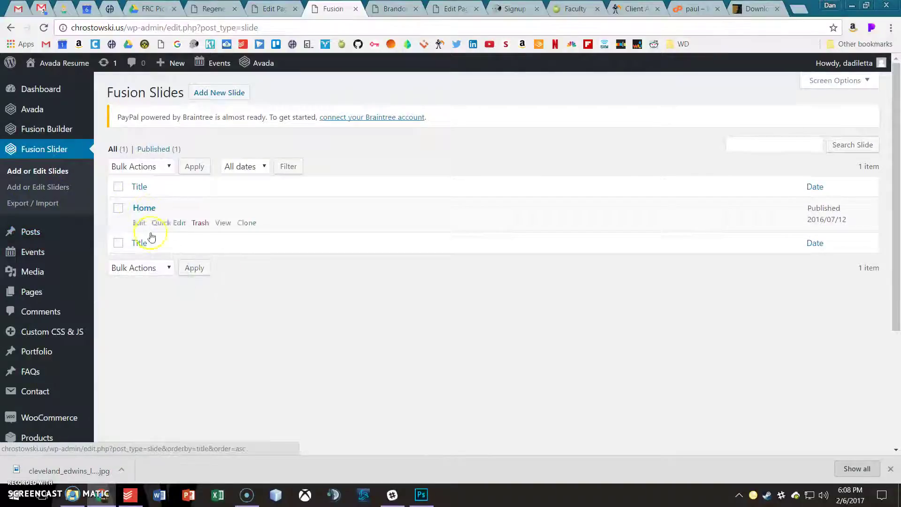
left_click(139, 223)
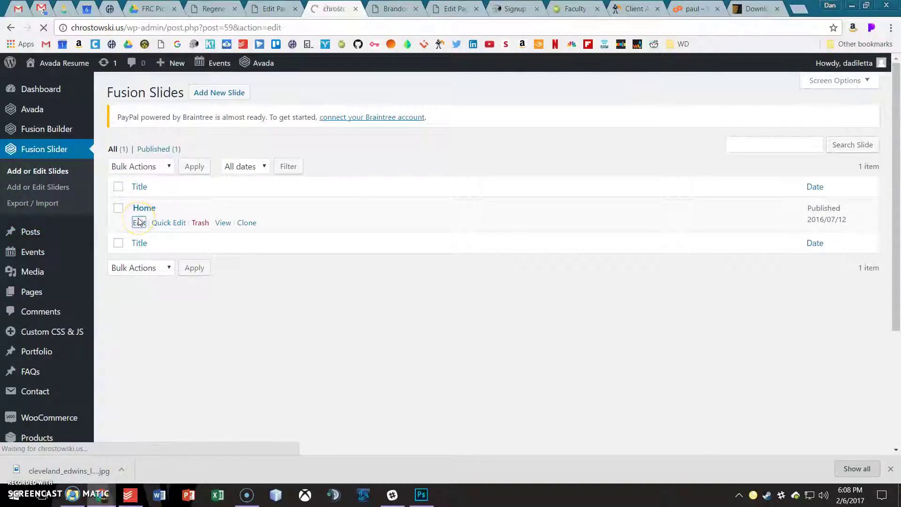
scroll(726, 329, "down", 5)
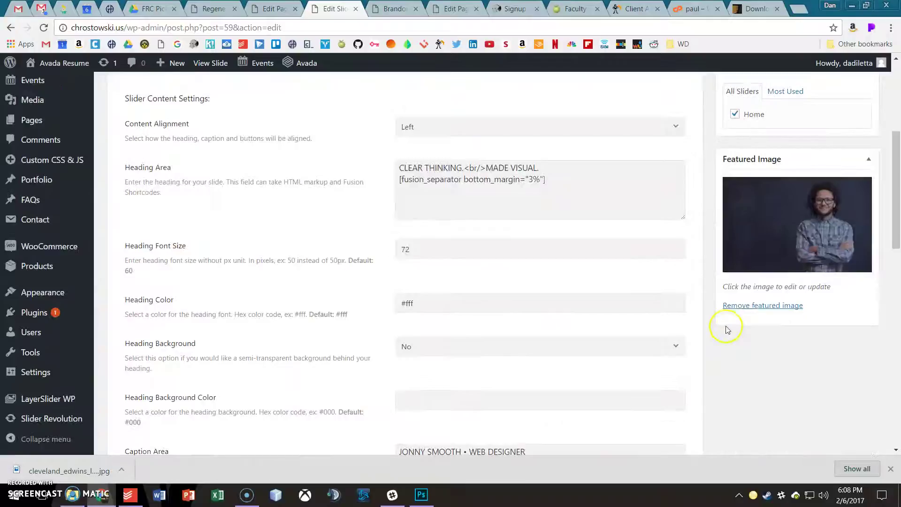
left_click(762, 307)
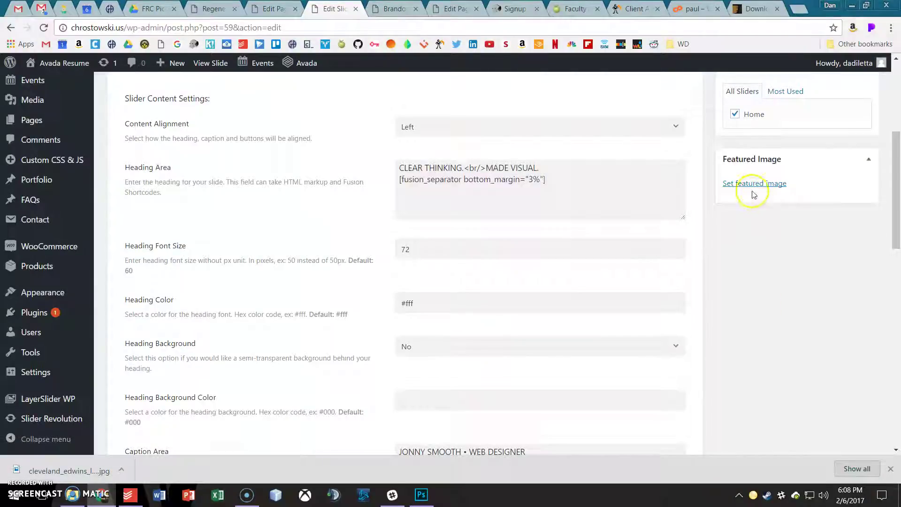
Upload cleveland_edwins_le_2016-5169.jpg from the Desktop as the Home slide's featured image
left_click(756, 184)
left_click(420, 275)
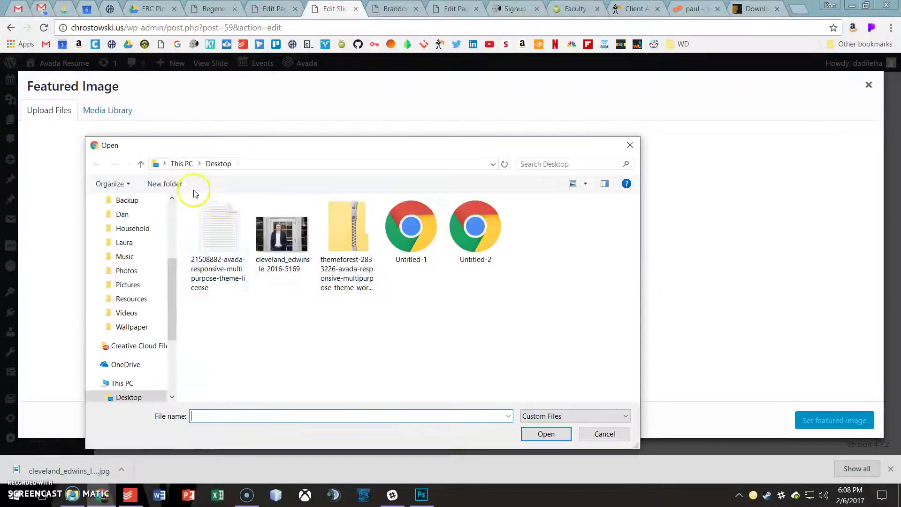
double_click(283, 240)
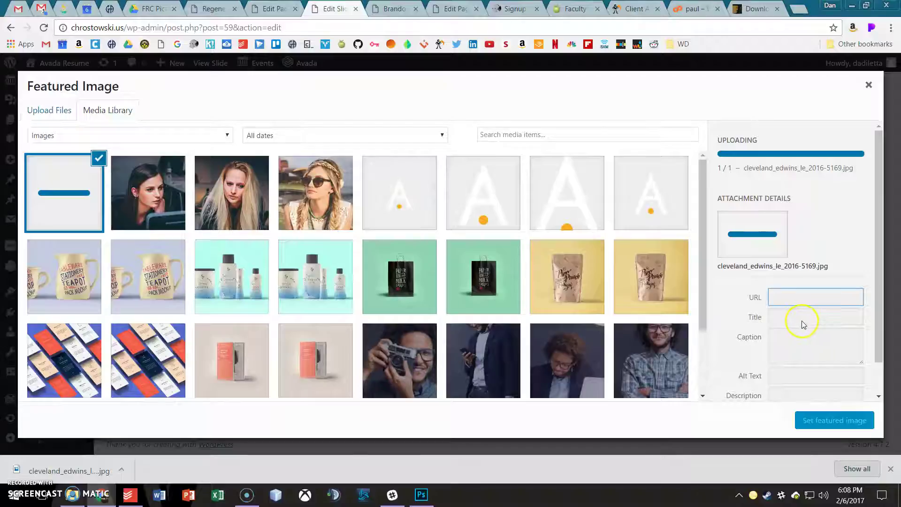
left_click_drag(781, 283, 847, 281)
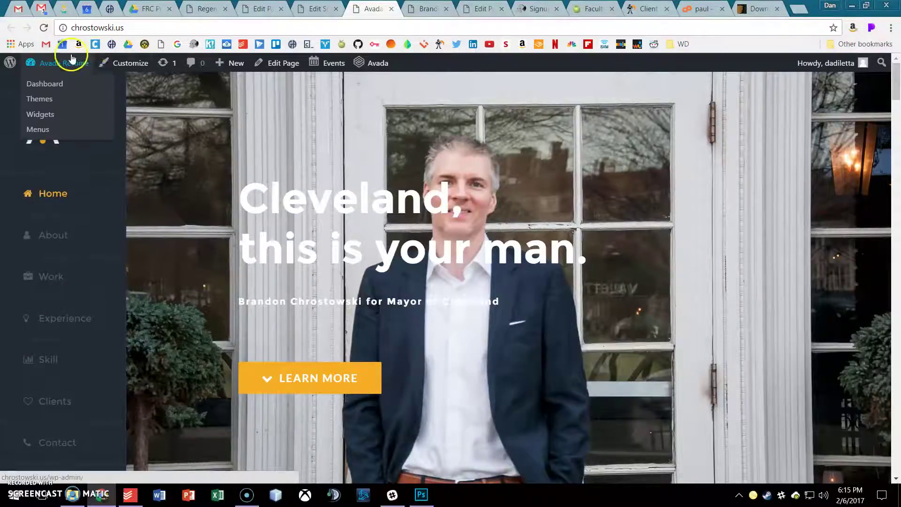
Examine the Home slide's settings and the available WordPress admin sections, and return to the site's front page
left_click(314, 8)
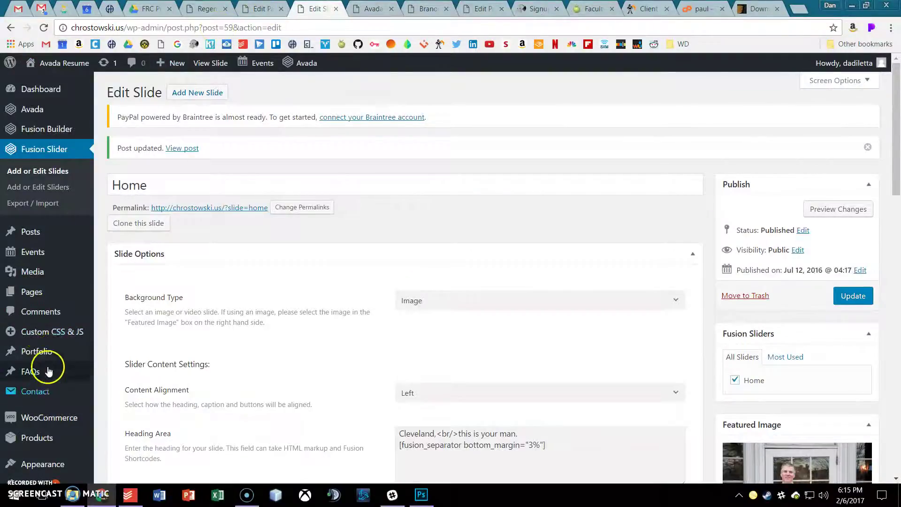
scroll(44, 369, "down", 4)
mouse_move(39, 324)
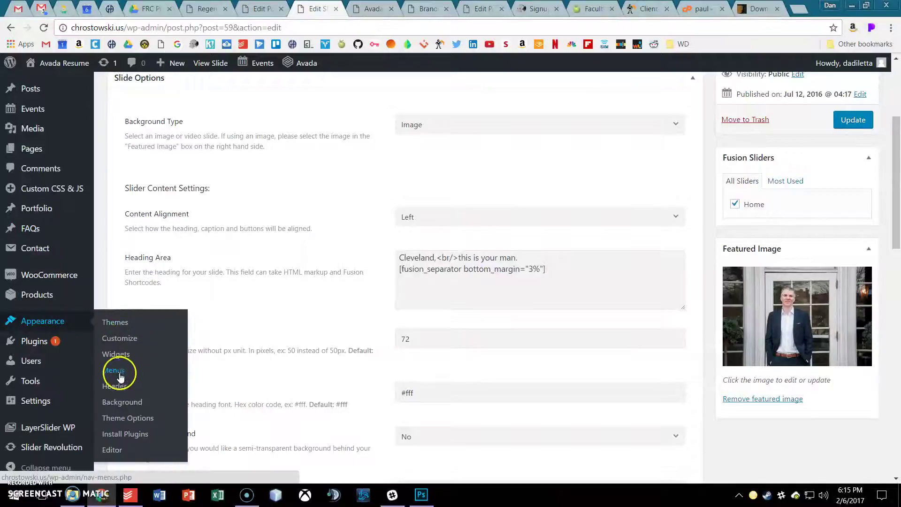
mouse_move(19, 385)
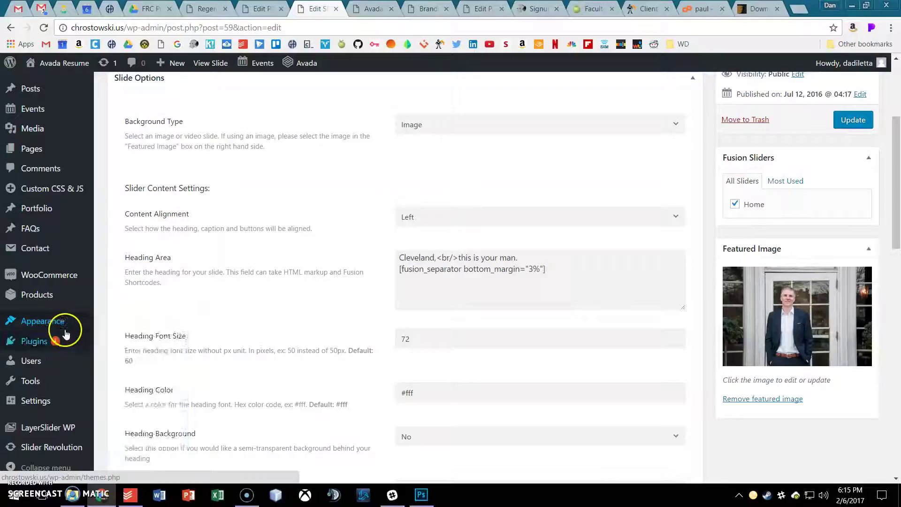
scroll(65, 328, "down", 3)
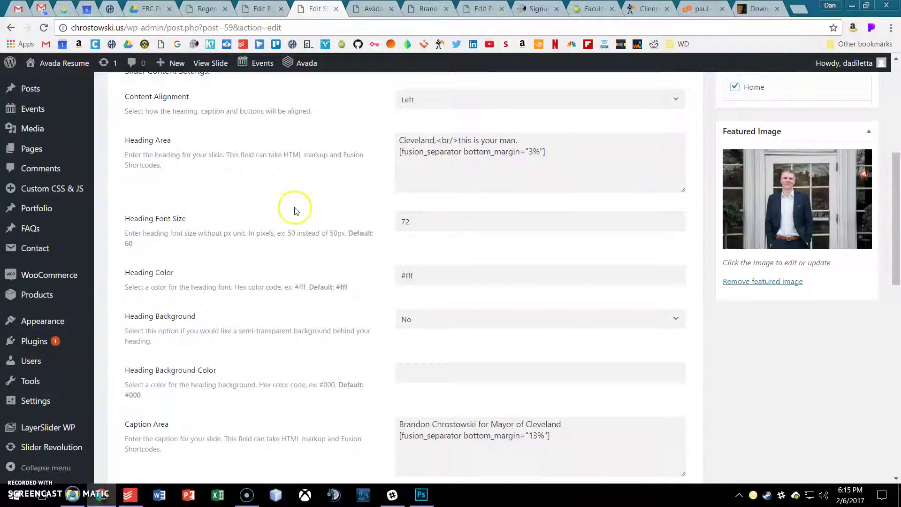
mouse_move(51, 436)
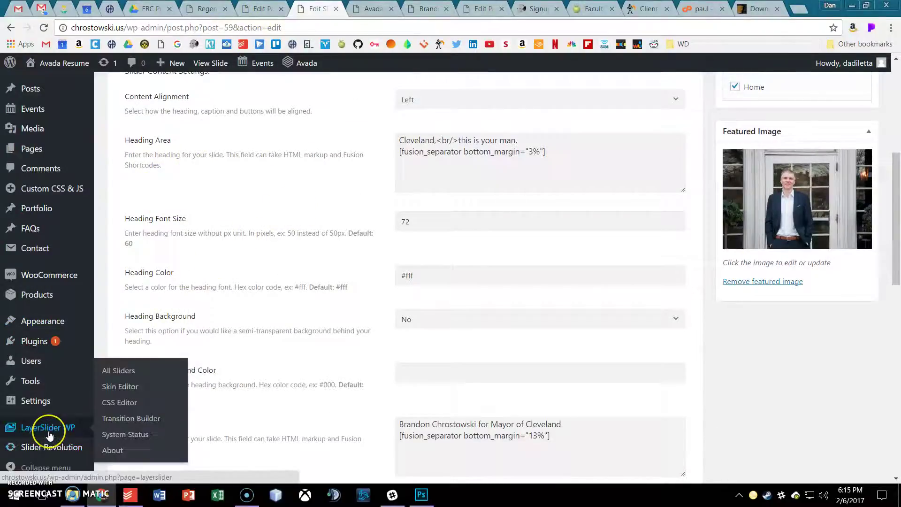
left_click(54, 382)
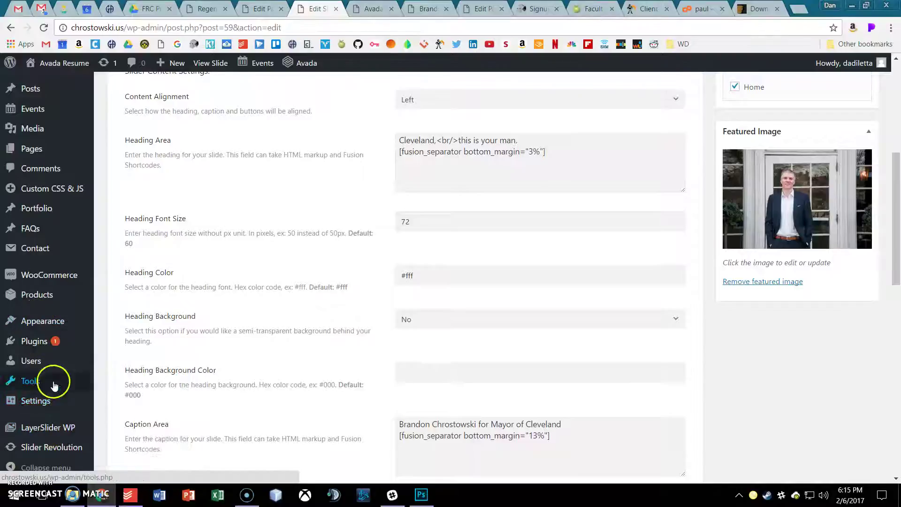
scroll(65, 347, "up", 6)
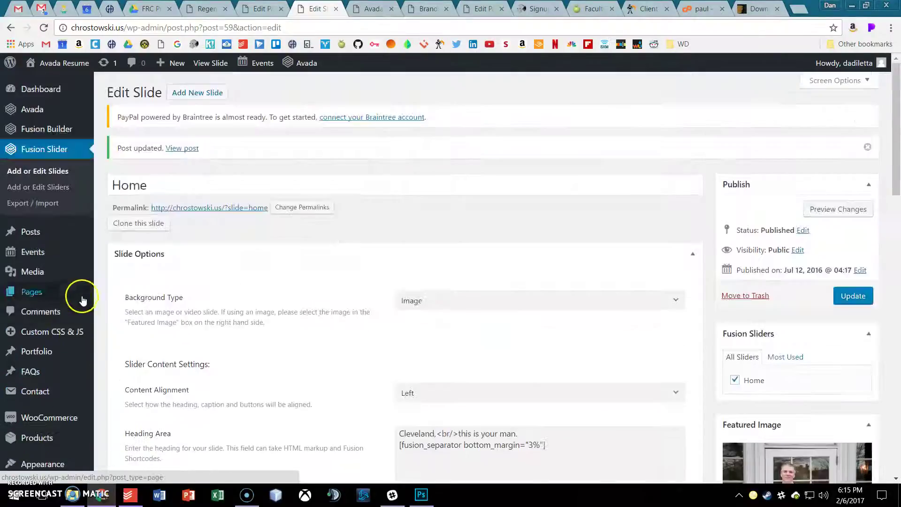
left_click(372, 7)
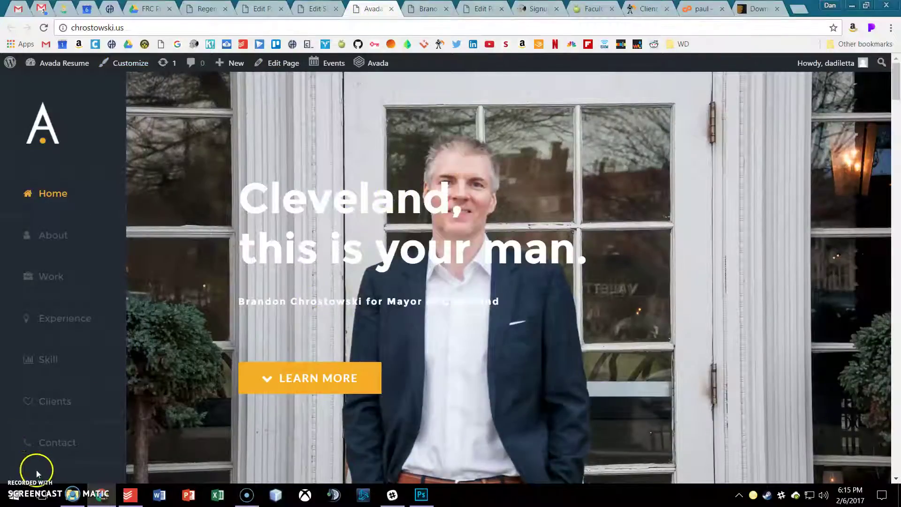